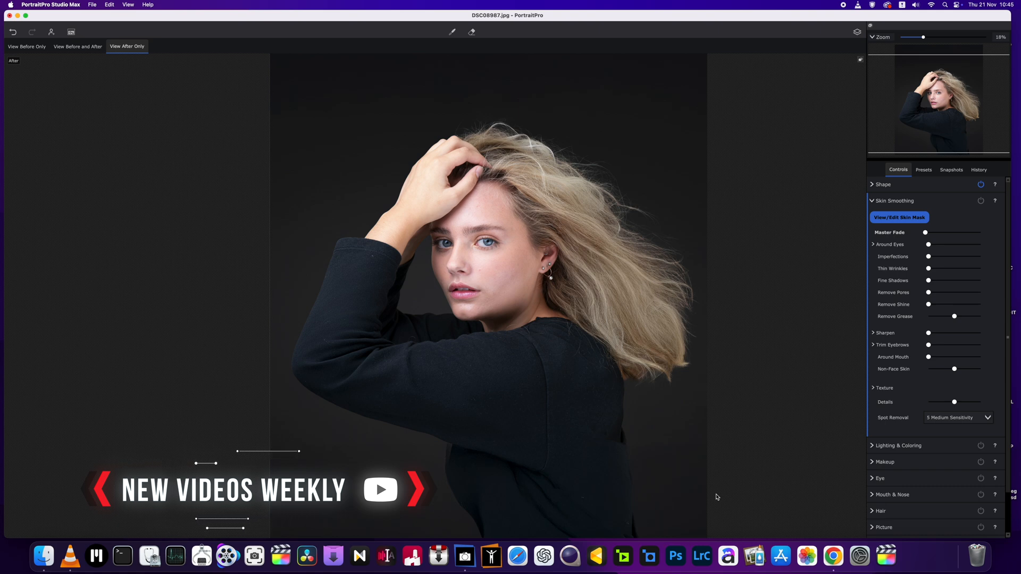
- Raise Imperfections, Thin Wrinkles and Fine Shadows to slightly above half strength and Sharpen to about one fifth in Skin Smoothing
scroll(439, 280, up, 5)
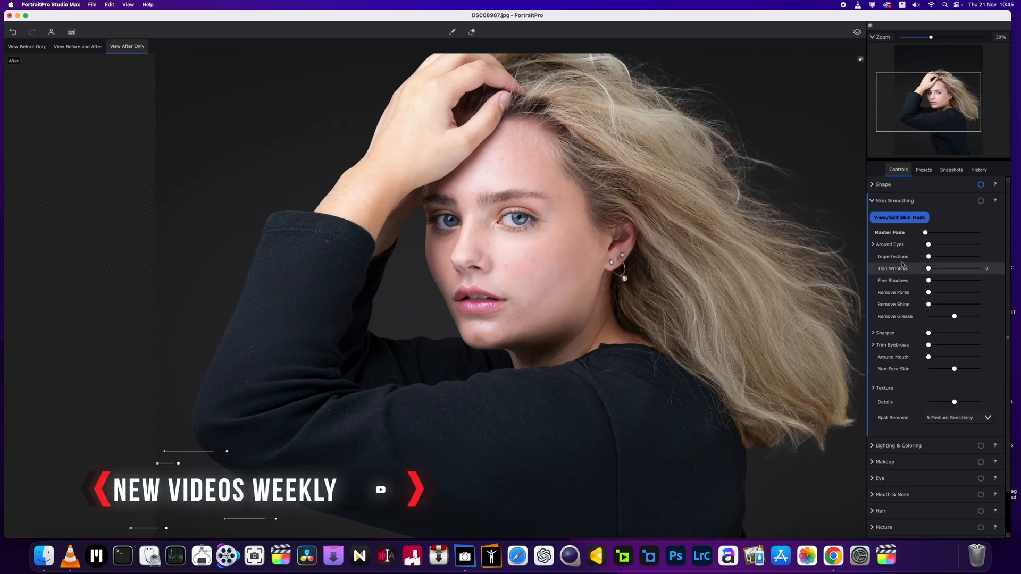
scroll(485, 259, up, 2)
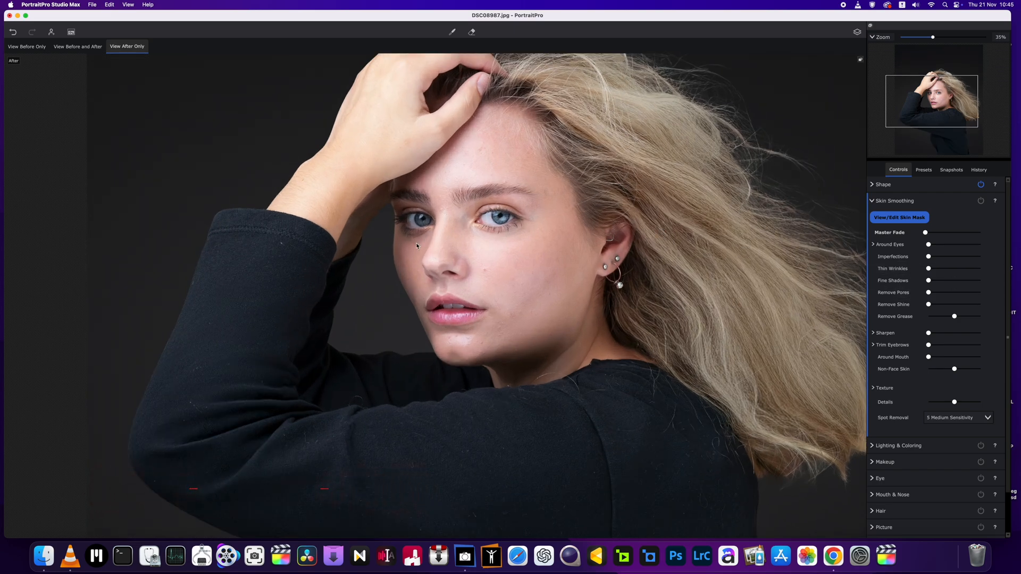
drag(929, 256, 960, 283)
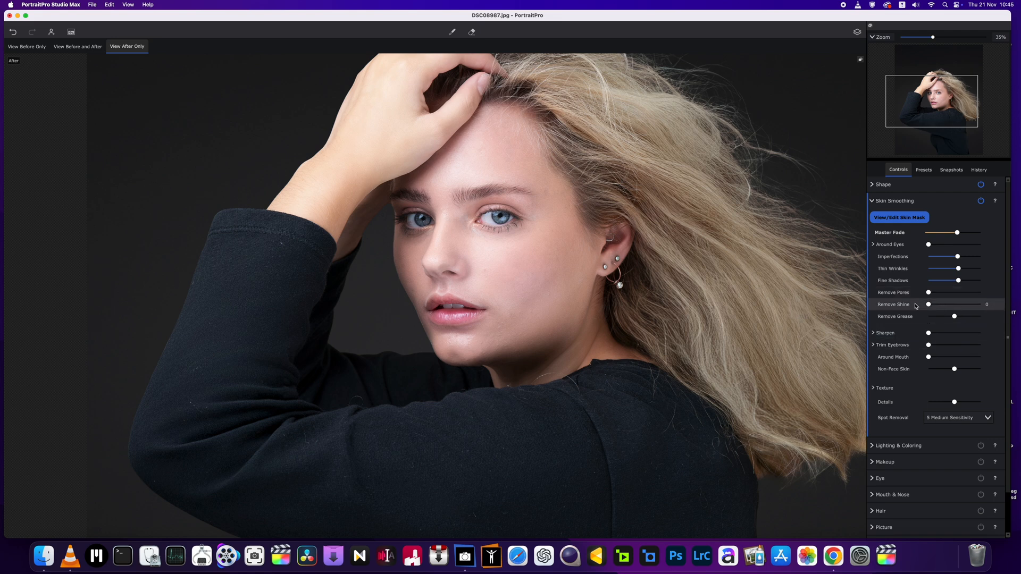
drag(930, 336, 942, 337)
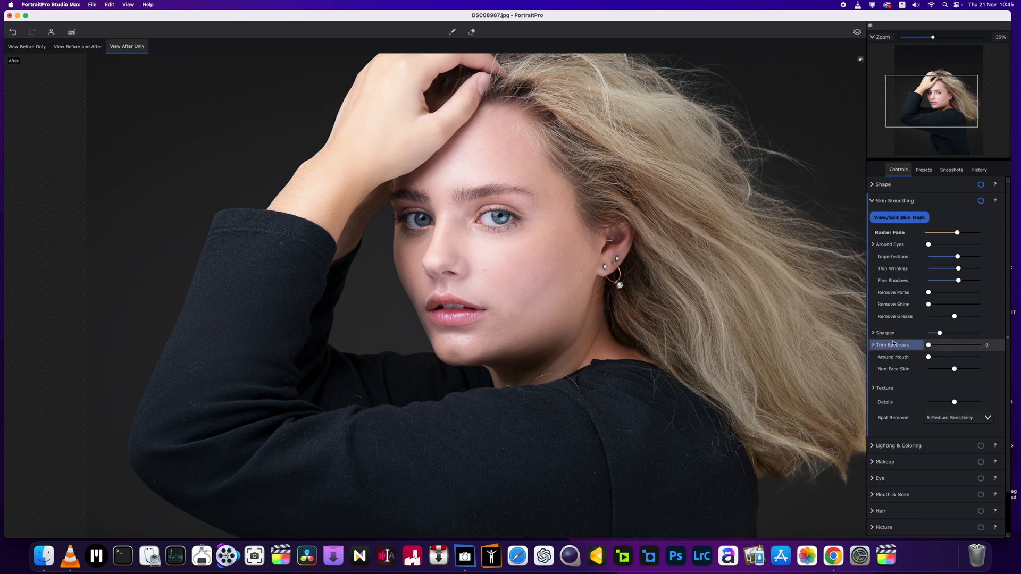
- Set Spot Removal to 9 High Sensitivity and activate the touch-up brush
click(872, 202)
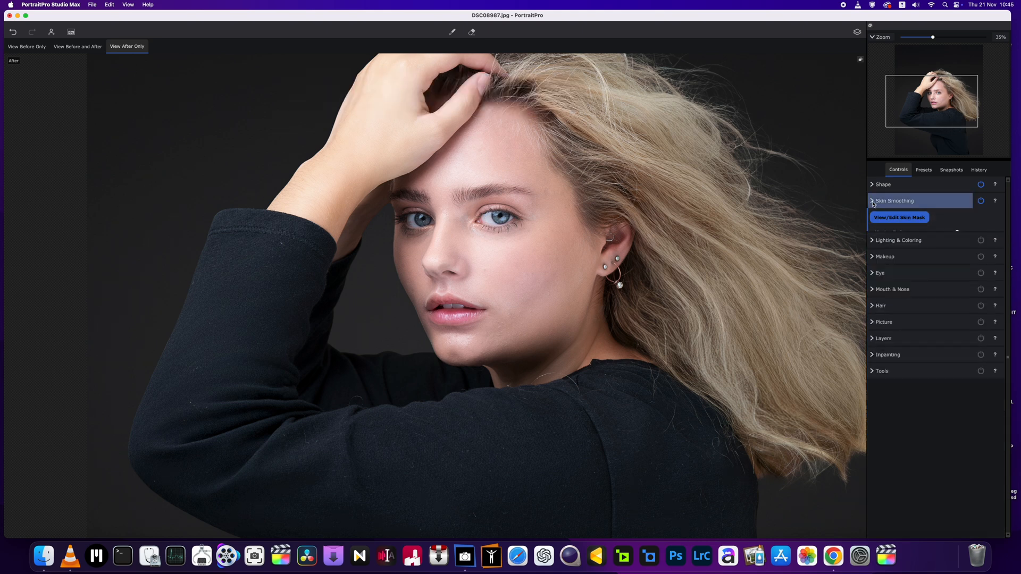
click(873, 202)
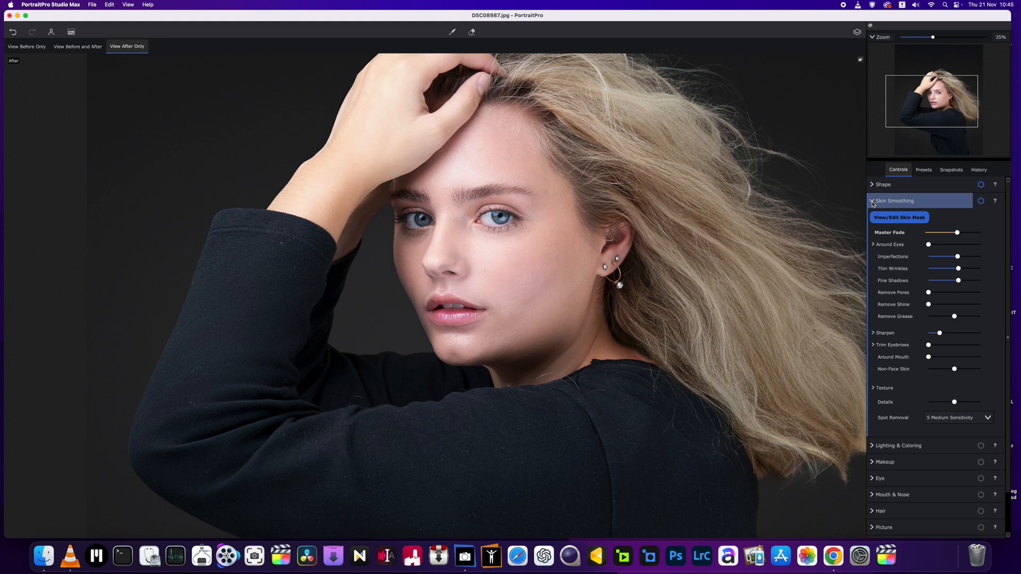
click(952, 419)
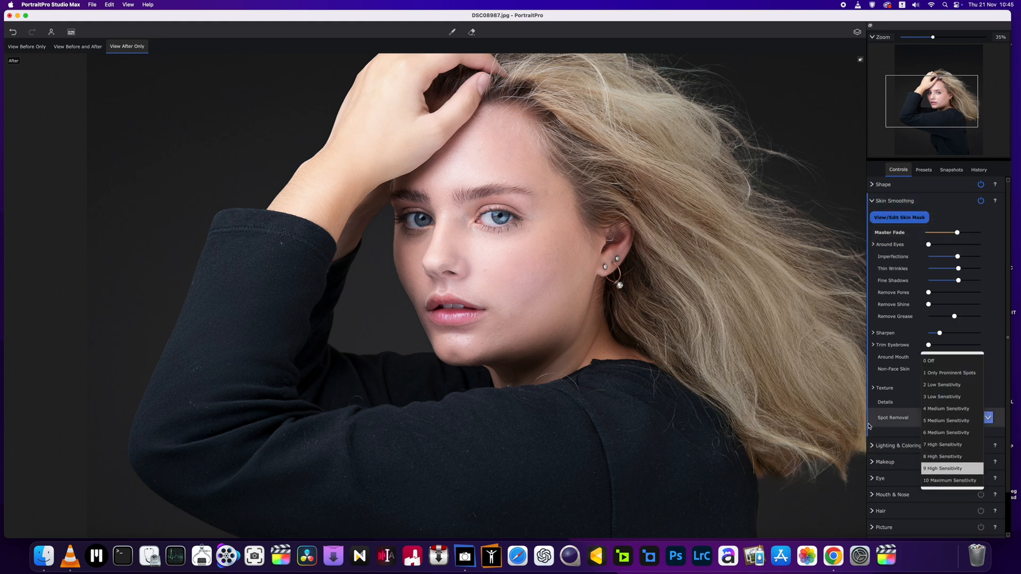
click(947, 468)
scroll(482, 350, up, 5)
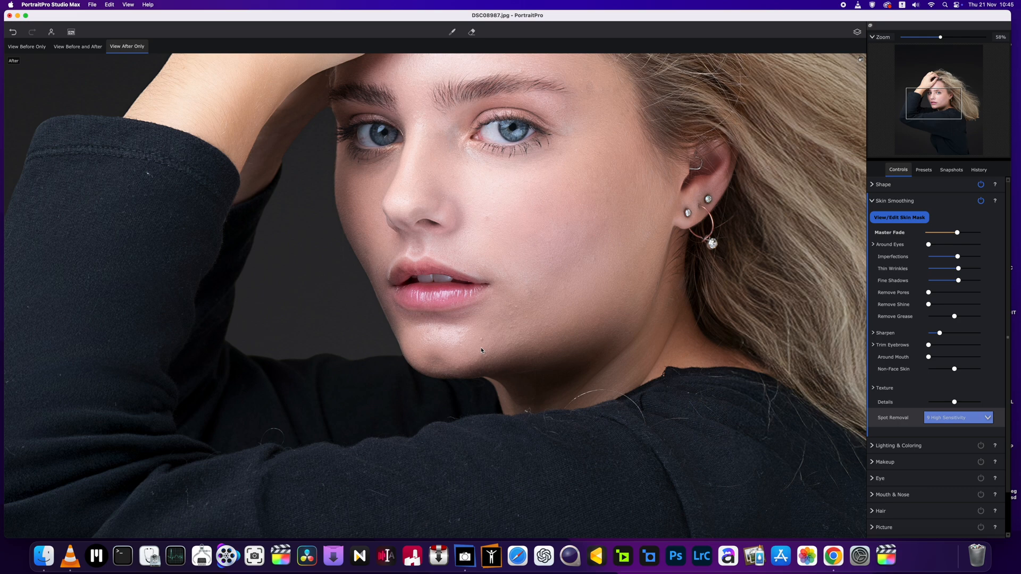
click(453, 33)
scroll(534, 276, down, 3)
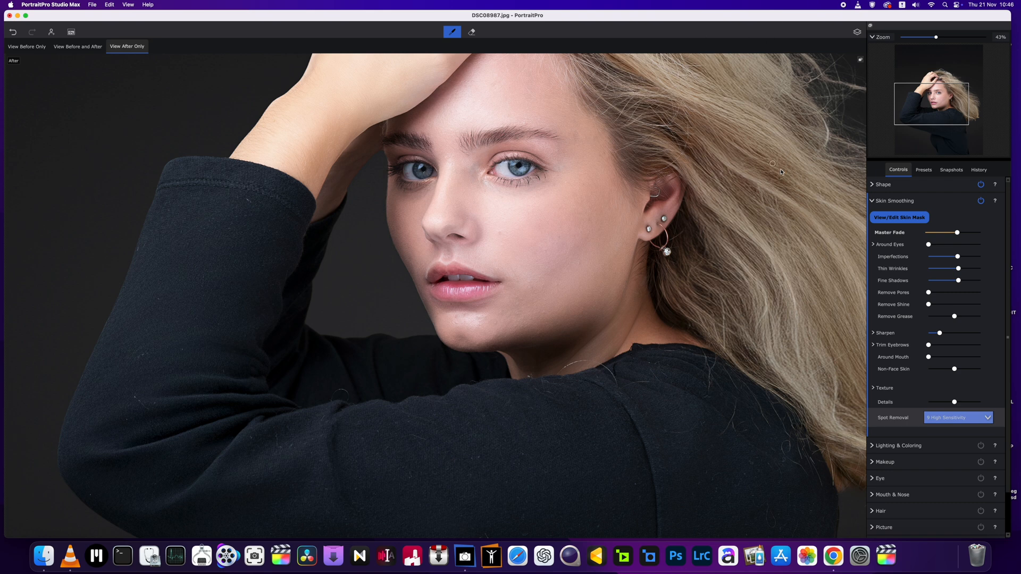
- Set Spot Removal to 8 High Sensitivity in Skin Smoothing
click(947, 419)
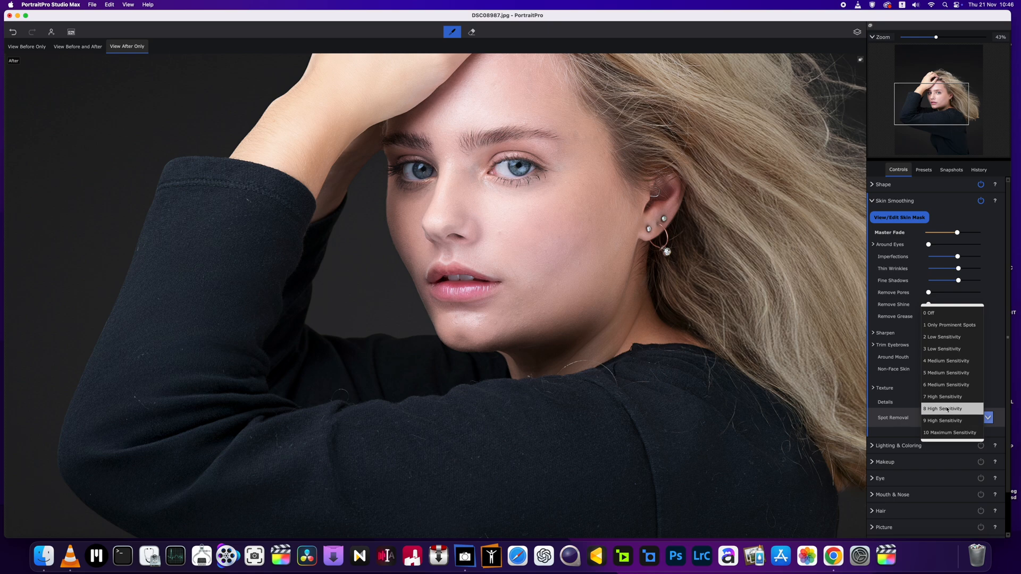
click(947, 409)
scroll(501, 291, down, 2)
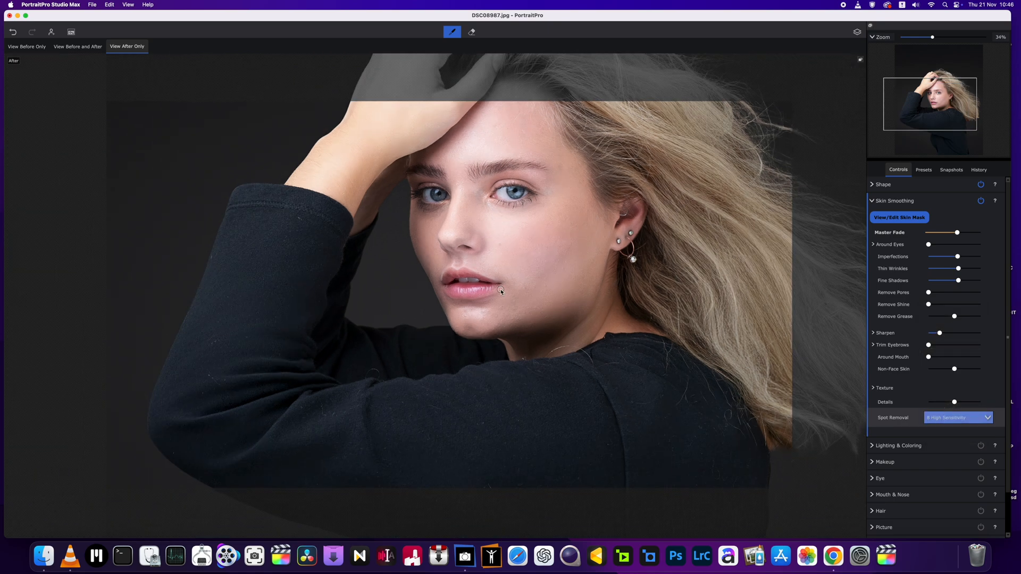
- Examine the smoothed facial skin close up and from farther out
scroll(483, 317, up, 3)
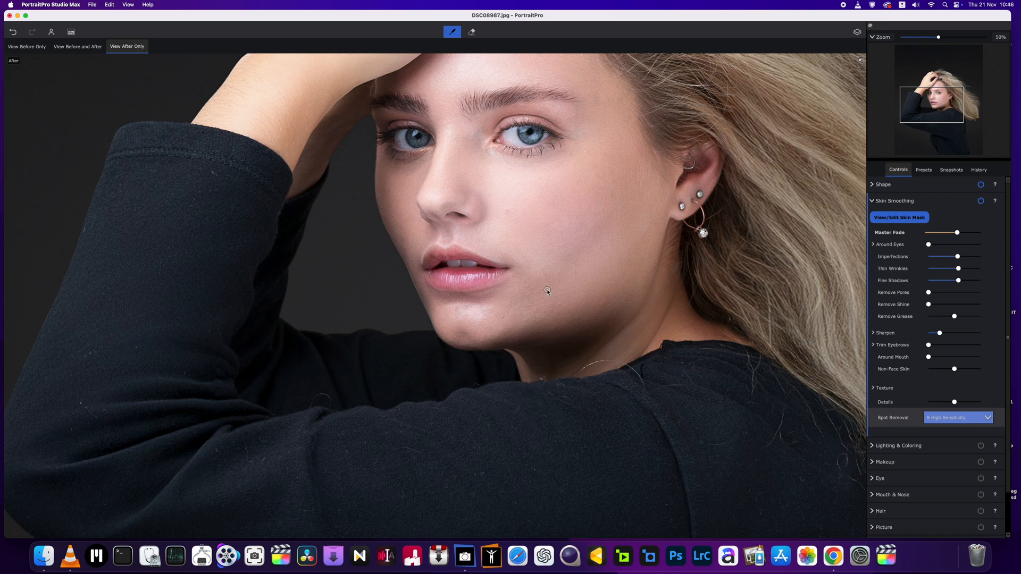
scroll(548, 292, down, 3)
scroll(548, 291, down, 2)
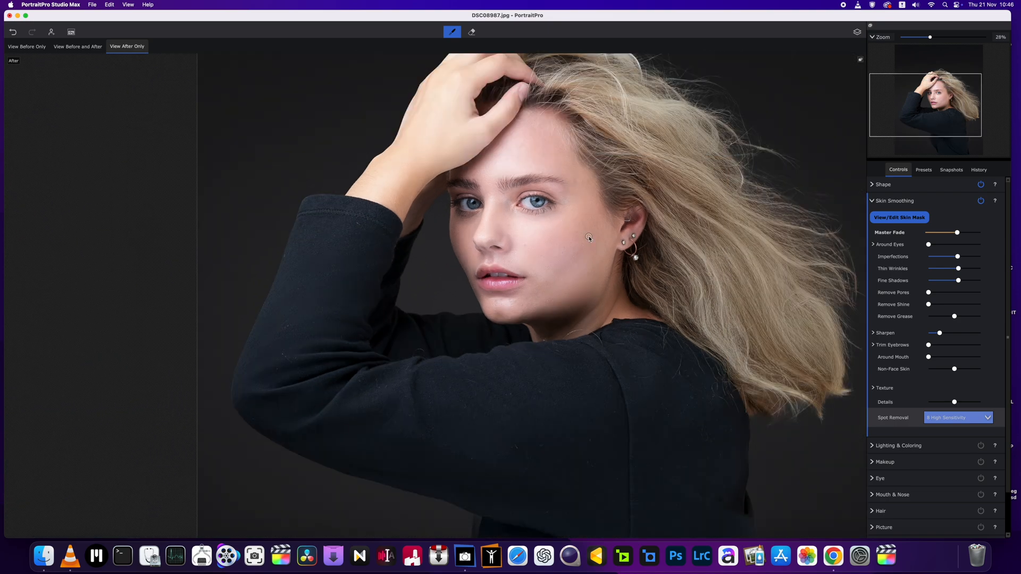
scroll(589, 238, down, 2)
scroll(594, 236, up, 3)
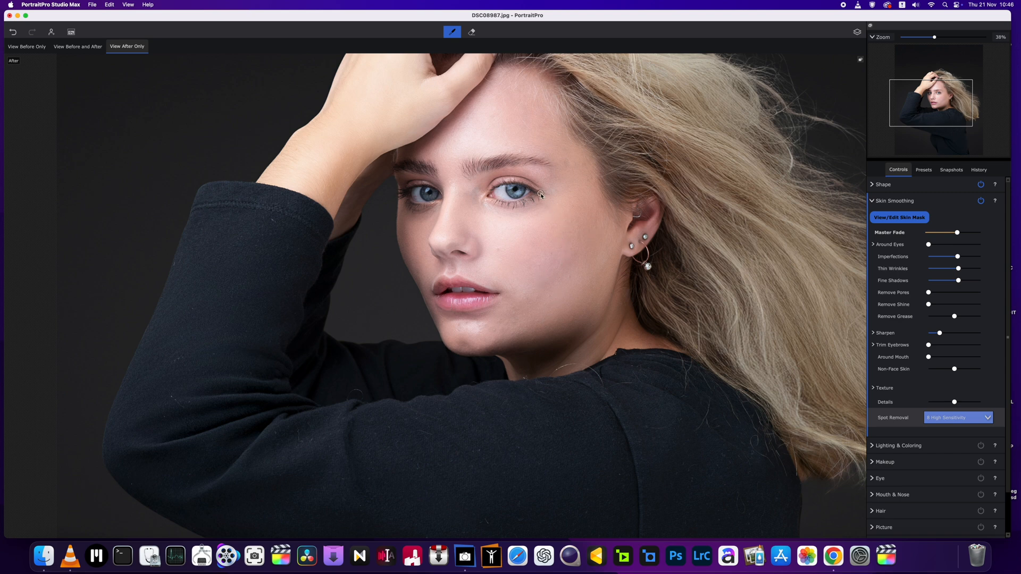
scroll(556, 229, down, 1)
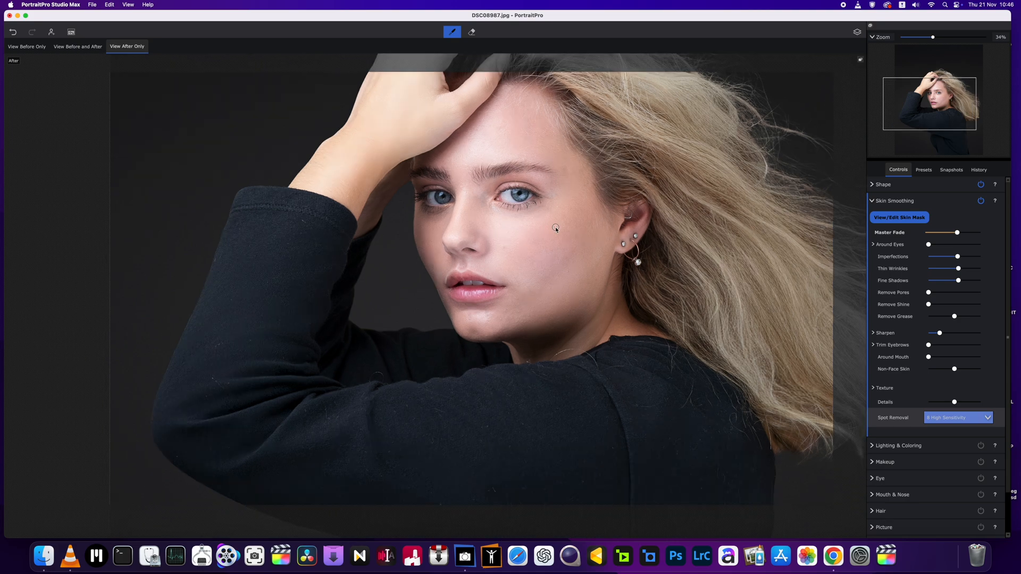
scroll(555, 229, down, 1)
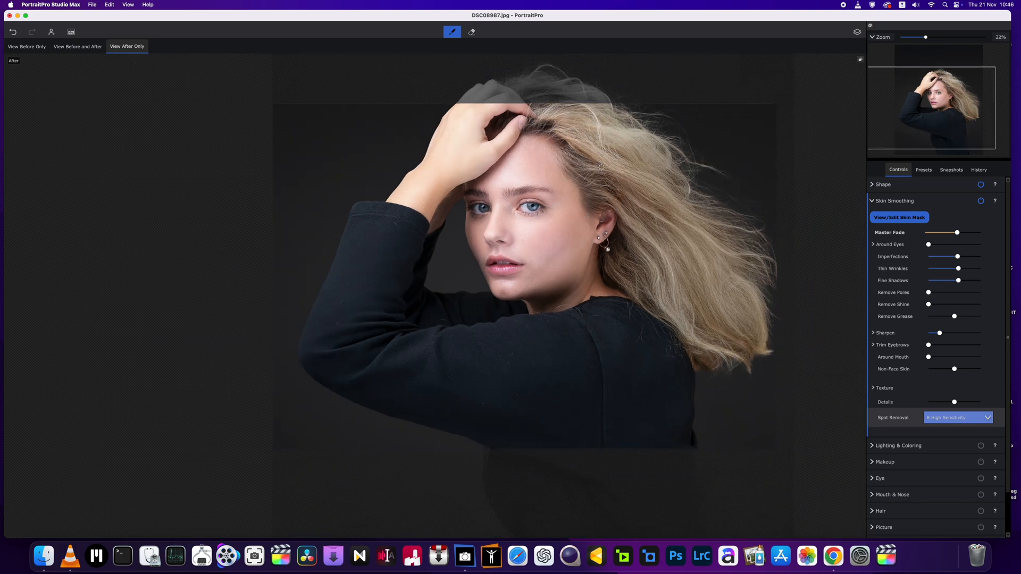
scroll(600, 166, down, 1)
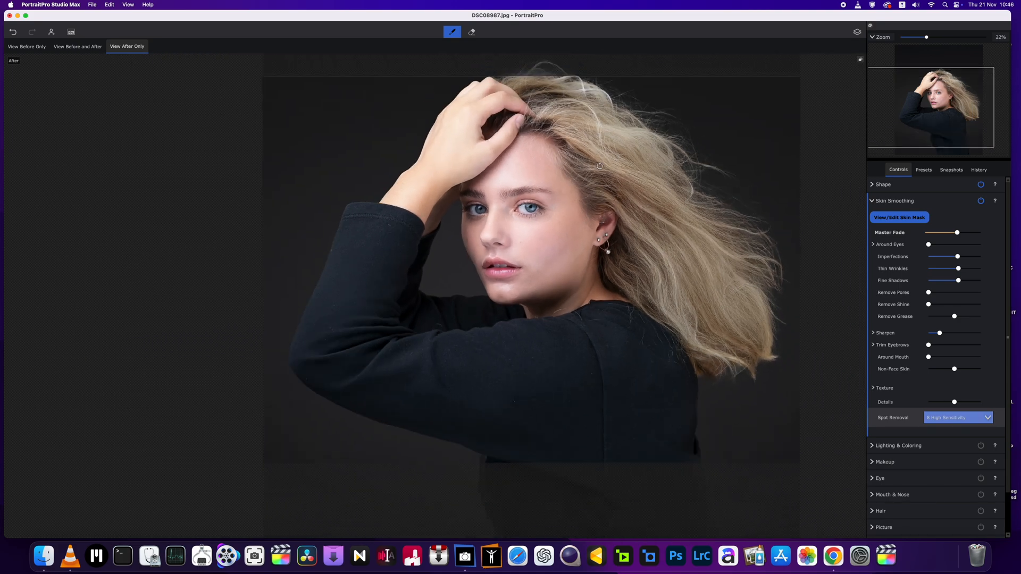
- Raise Plump Lips slightly, to about one fifth of its range, in the Shape settings
click(873, 201)
click(873, 186)
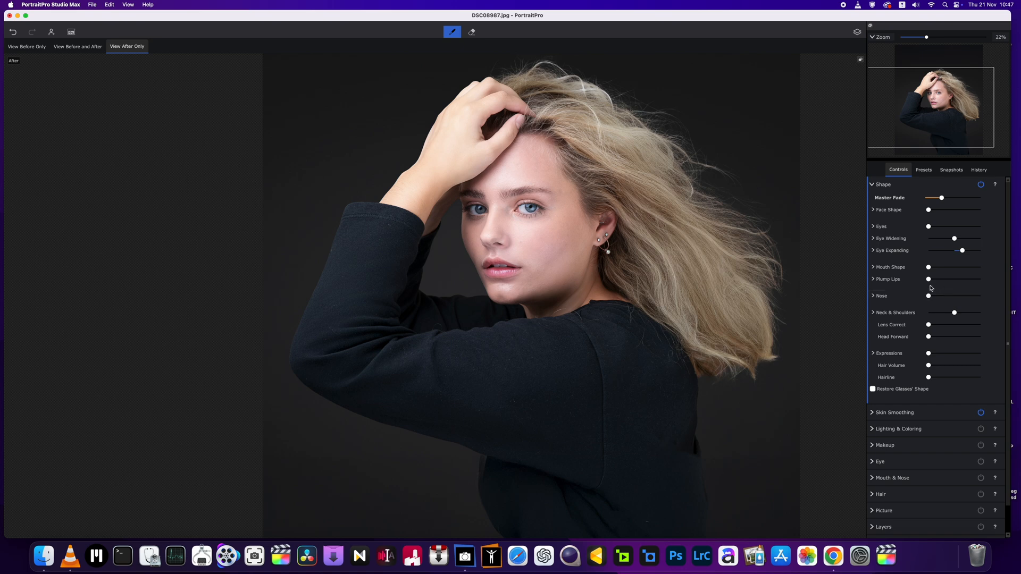
mouse_move(929, 280)
mouse_down()
mouse_move(945, 284)
mouse_move(927, 286)
mouse_move(940, 294)
mouse_up()
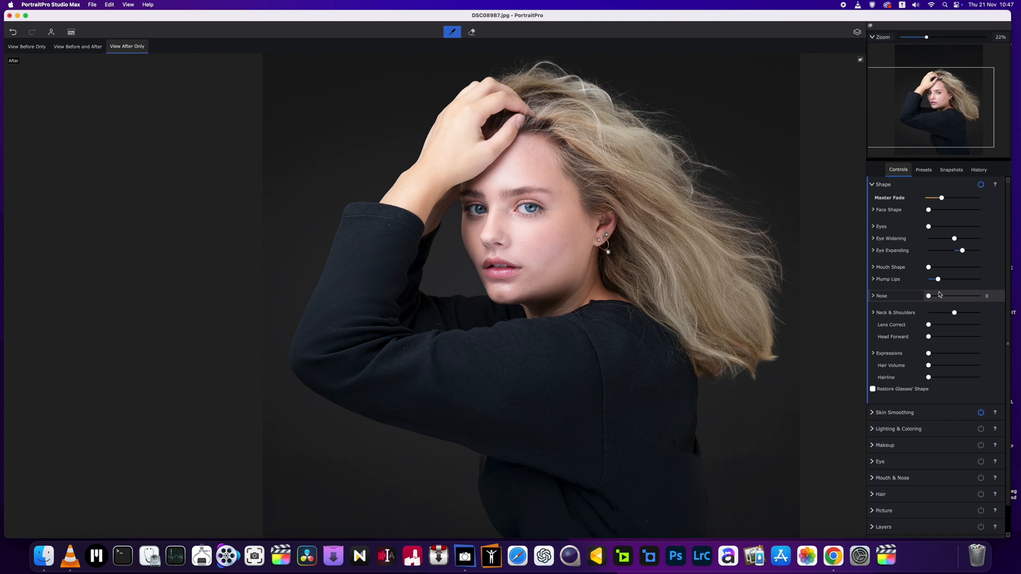
- Widen the left eye to about 31 in the Eye Widening settings
click(873, 239)
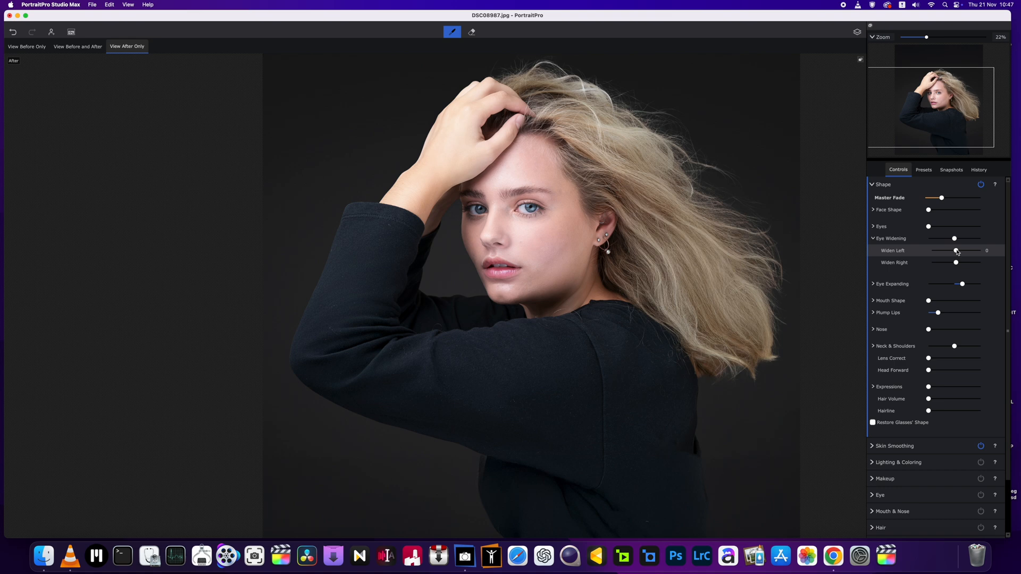
drag(956, 250, 965, 253)
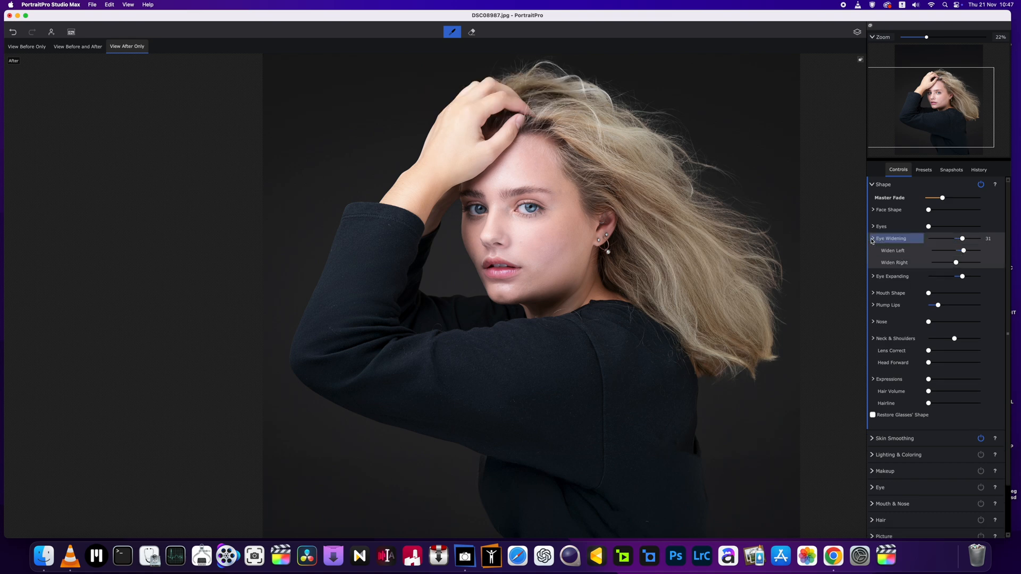
click(873, 239)
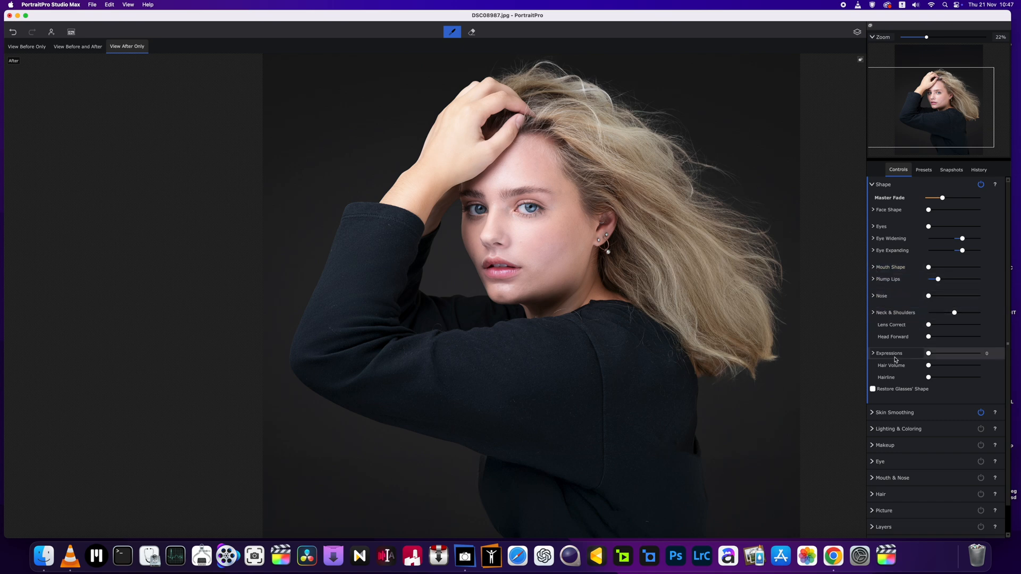
- Increase Hair Volume to slightly above half strength and raise Hairline by a very small amount
scroll(615, 313, down, 1)
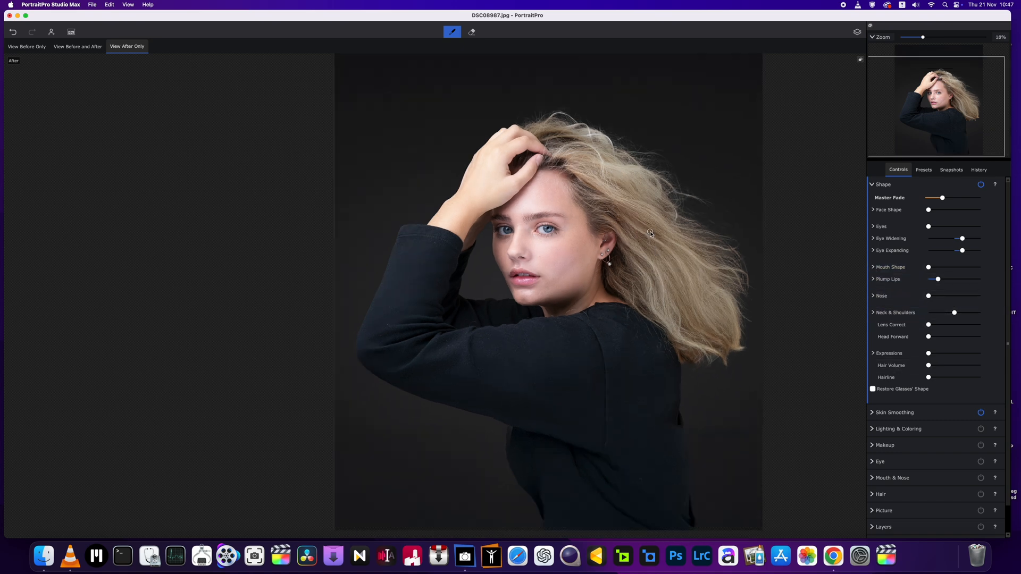
mouse_move(930, 367)
mouse_down()
mouse_move(949, 368)
mouse_move(920, 369)
mouse_up()
mouse_move(929, 365)
mouse_down()
mouse_move(969, 371)
mouse_move(930, 373)
mouse_move(965, 381)
mouse_move(921, 383)
mouse_move(967, 383)
mouse_move(931, 384)
mouse_up()
click(873, 354)
click(873, 355)
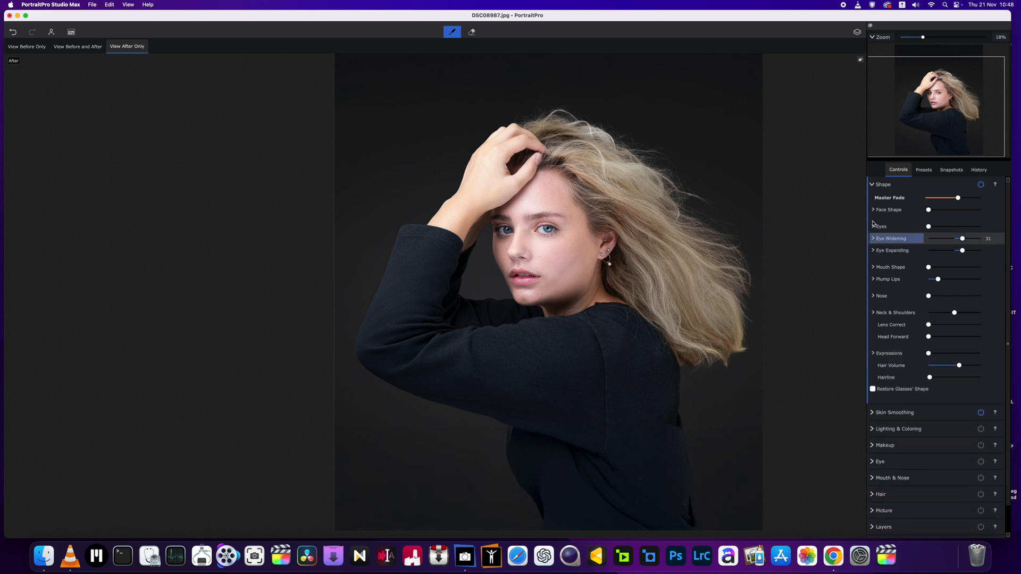
click(875, 185)
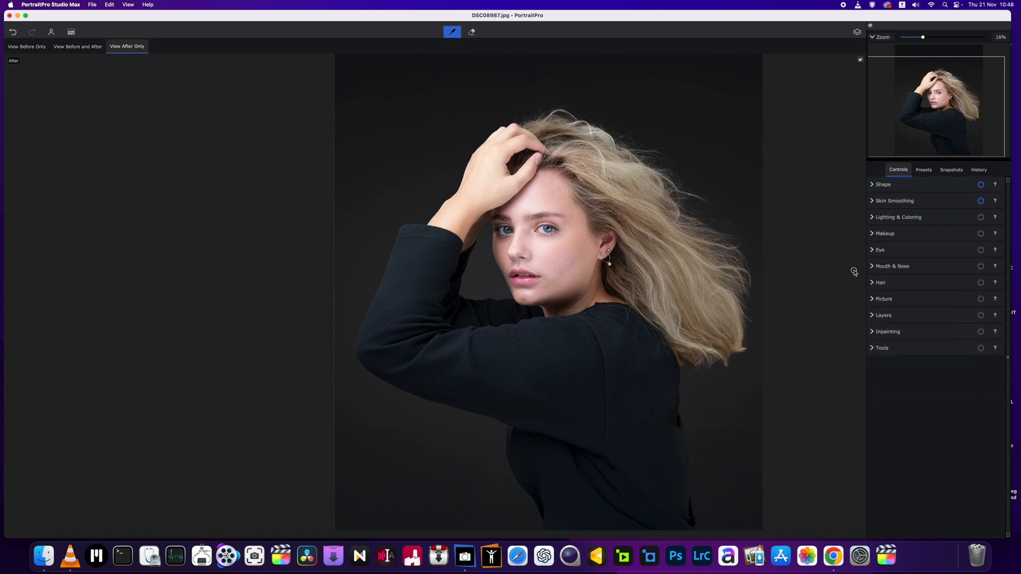
- Try a muted pink and a vivid magenta lipstick in the Makeup settings
click(878, 233)
scroll(575, 250, up, 2)
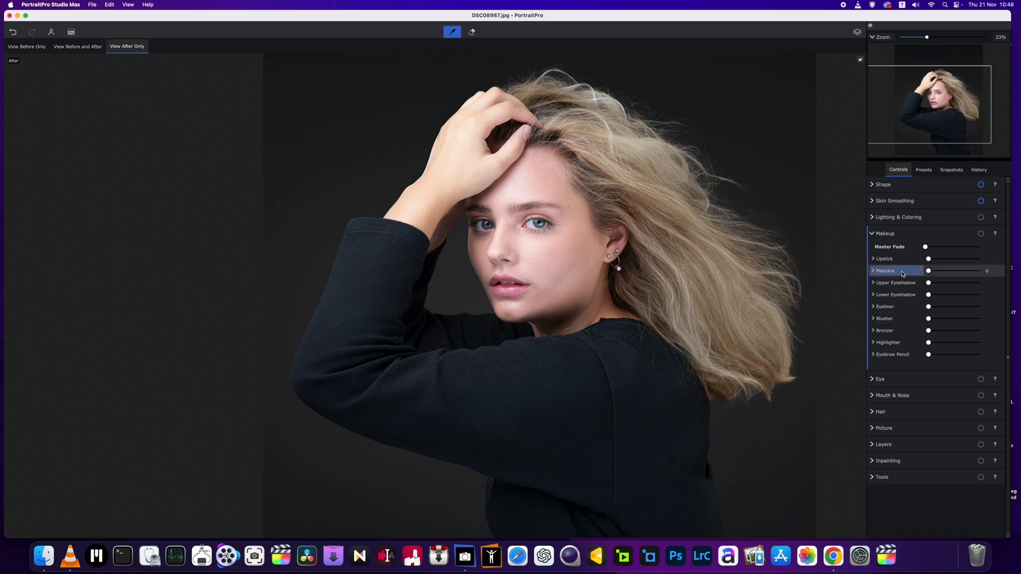
click(881, 260)
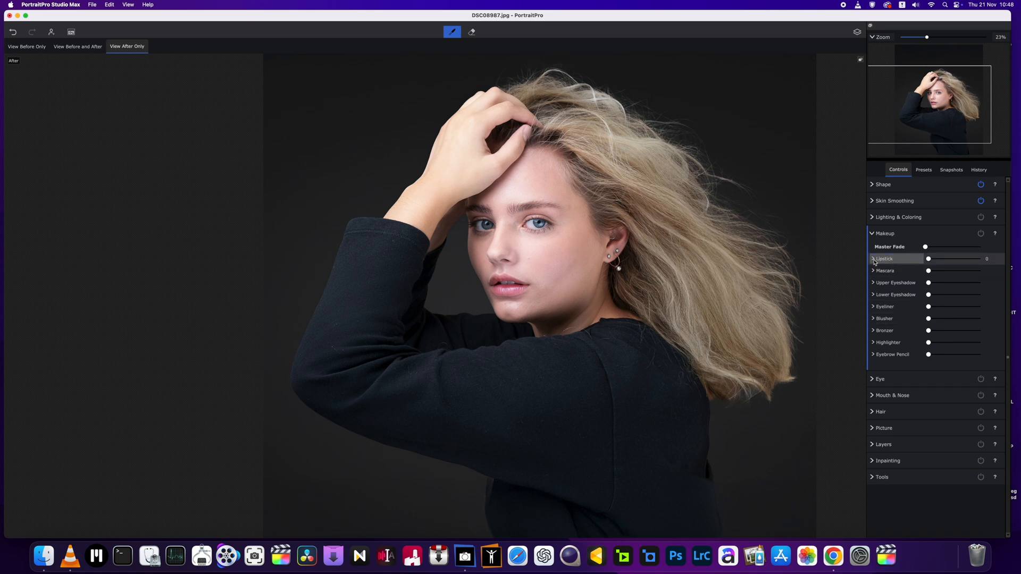
click(875, 260)
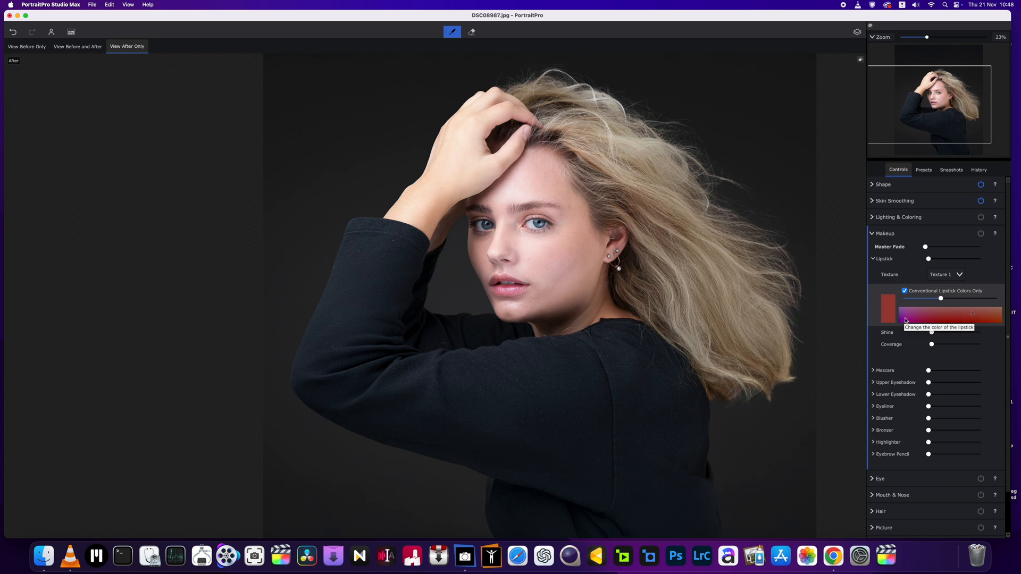
drag(971, 318, 924, 314)
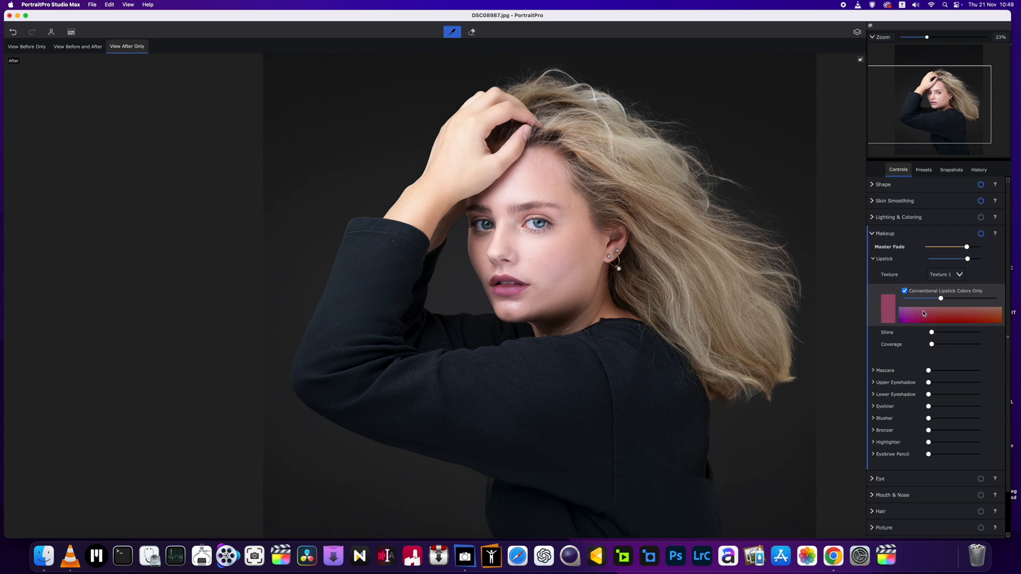
click(911, 318)
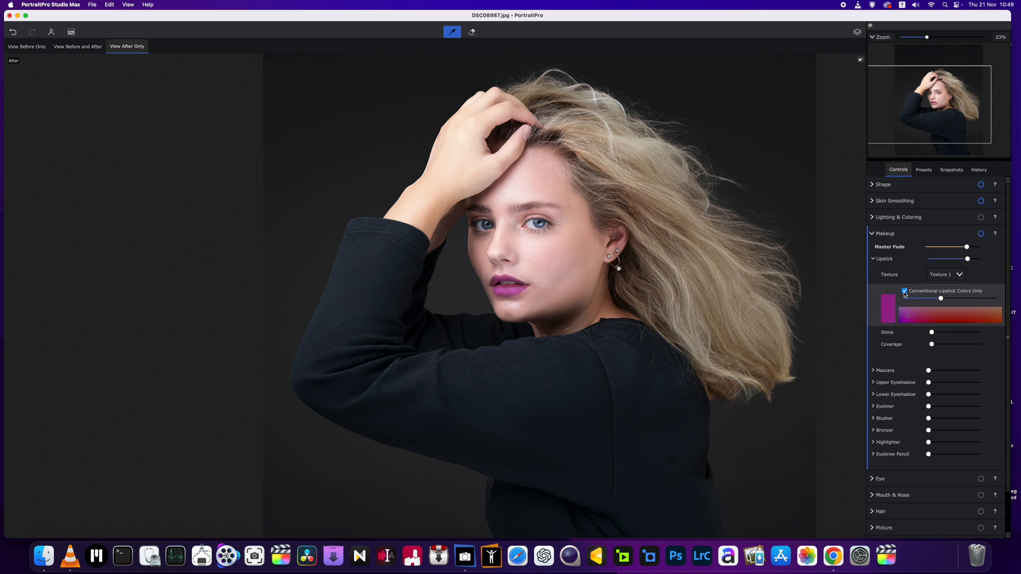
- Try lipstick colors beyond the conventional range, then restrict the choice to conventional colors with a dark muted plum
click(905, 292)
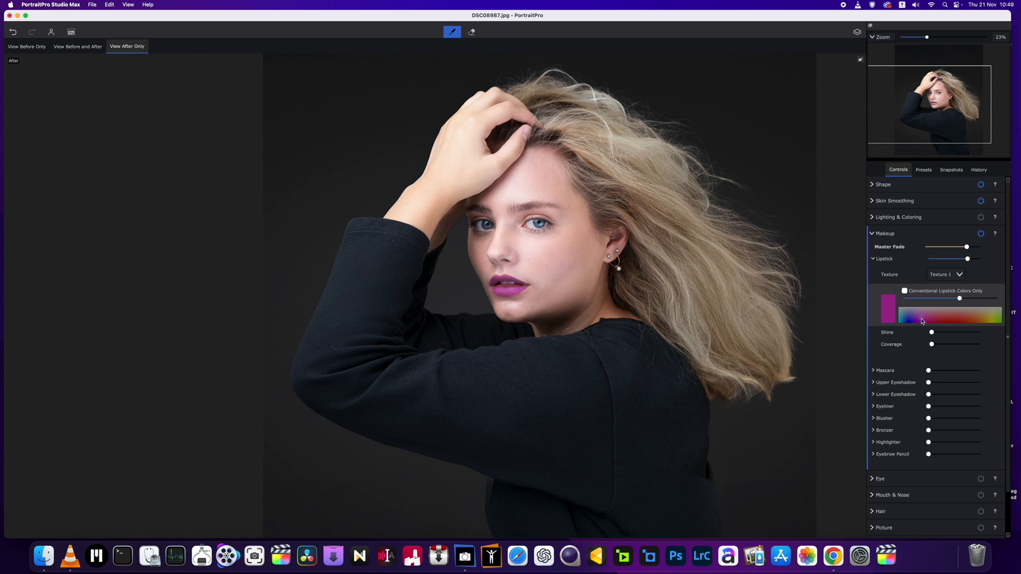
click(996, 320)
drag(1007, 319, 926, 299)
click(905, 291)
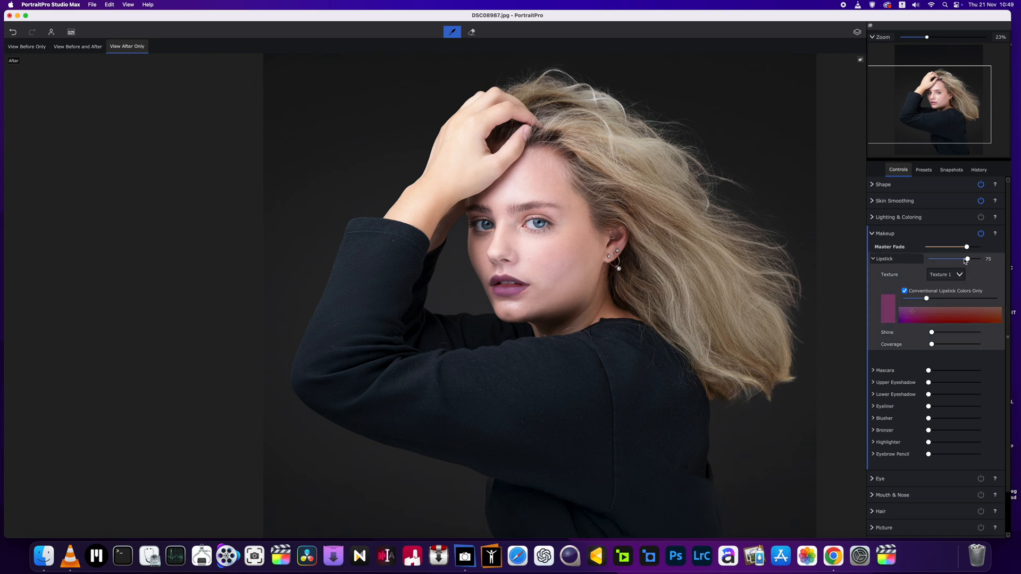
- Remove the lipstick by setting its strength to 0
drag(967, 259, 918, 267)
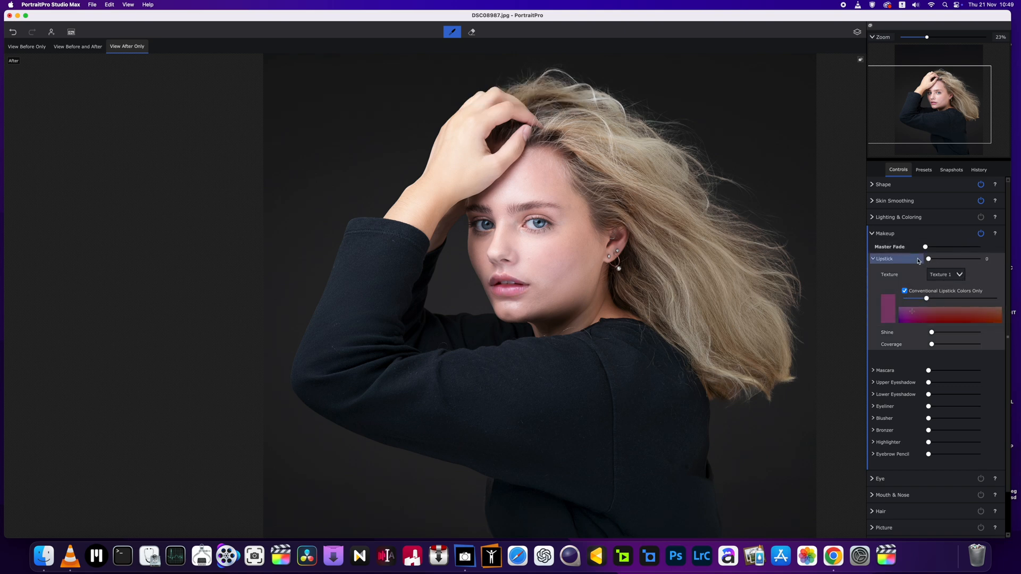
click(873, 259)
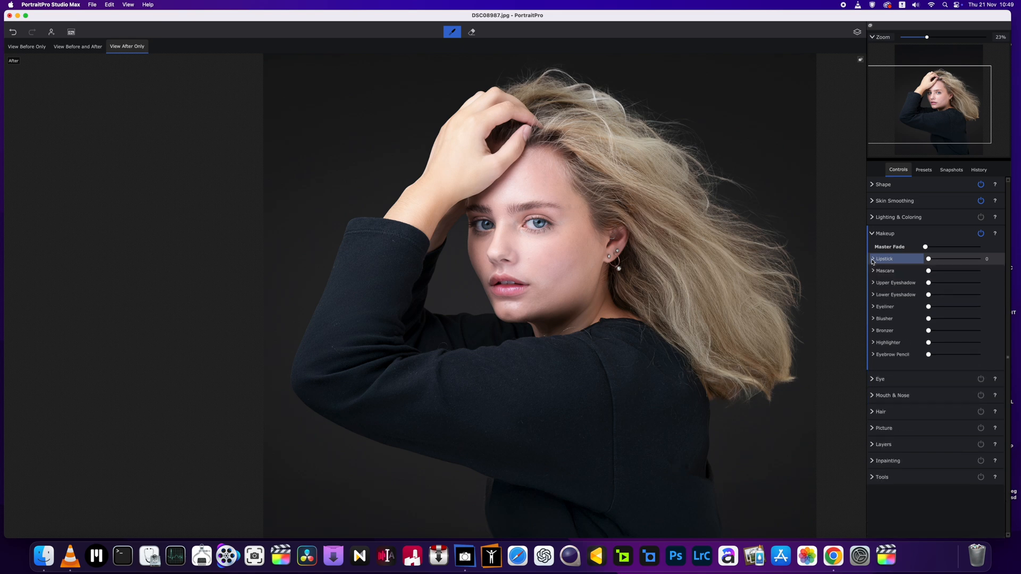
- Try the Thick Application, False Eyelashes Bold and False Eyelashes mascara styles
click(873, 271)
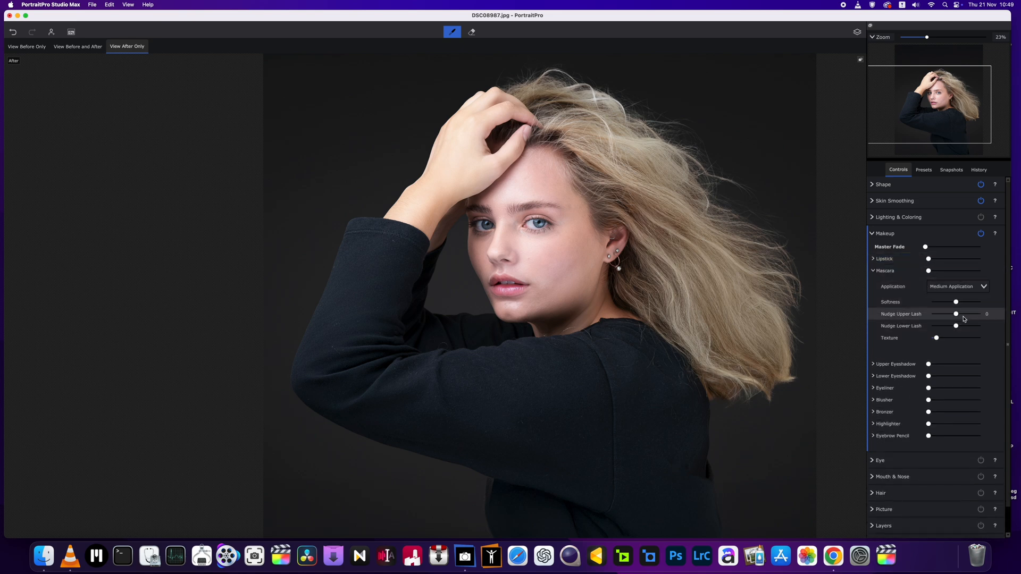
click(955, 288)
click(966, 302)
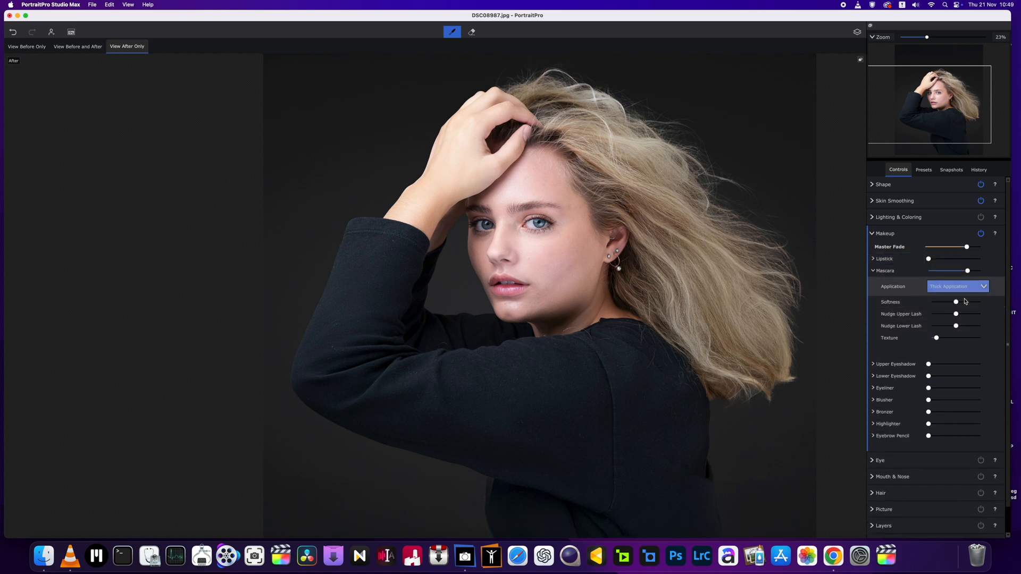
click(968, 288)
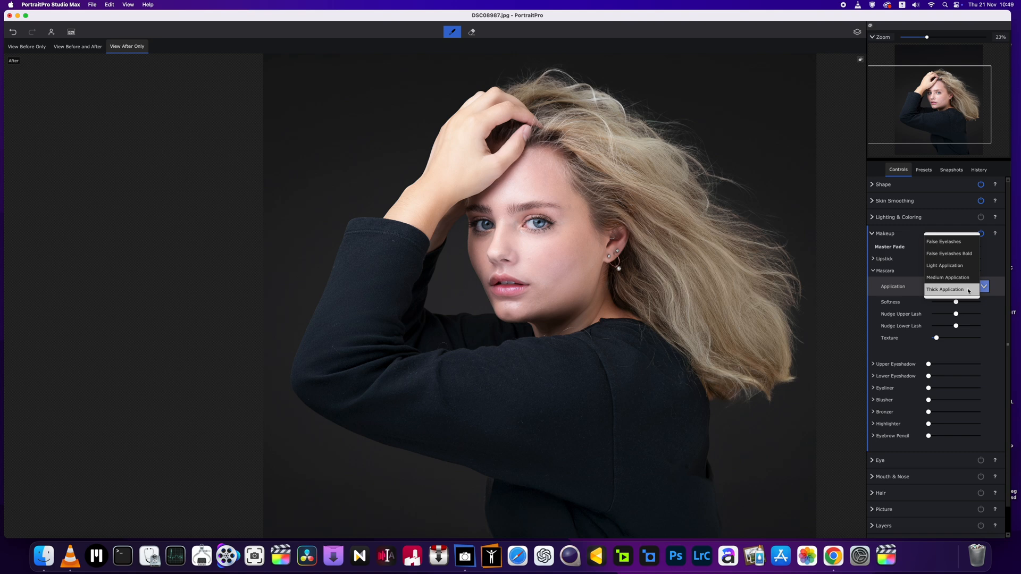
click(952, 254)
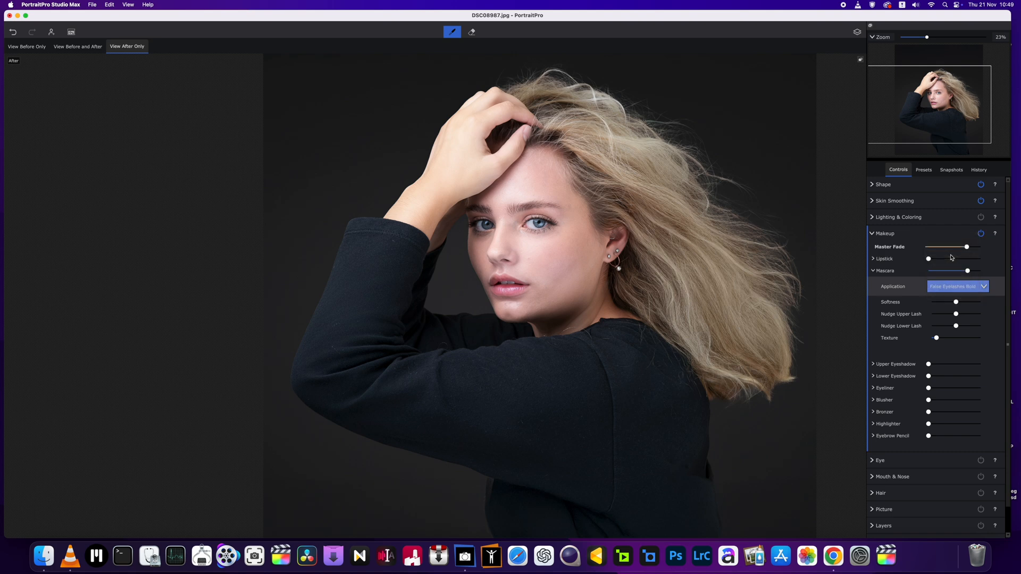
click(952, 286)
click(951, 278)
- Compare the Thick Application mascara once more and settle on Medium Application
click(954, 287)
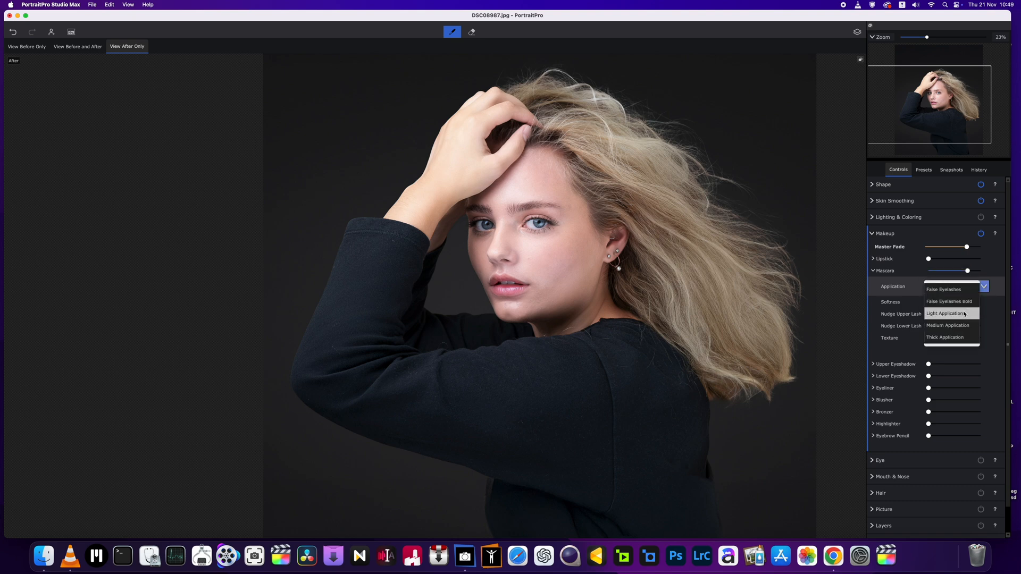
click(963, 336)
click(966, 290)
click(963, 283)
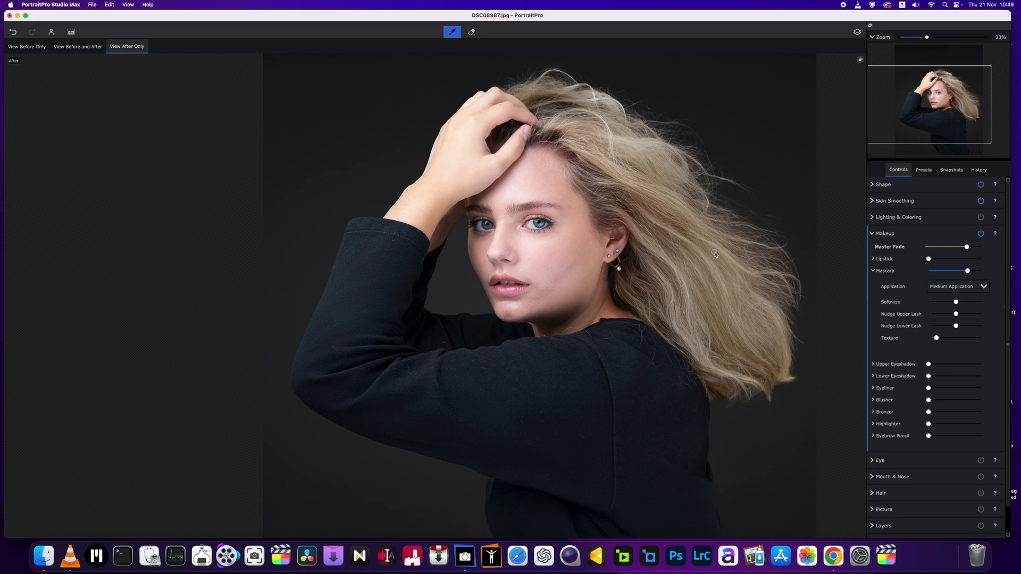
- Set the mascara Texture to 38 and Nudge Lower Lash to -55, checking the lashes close up
scroll(508, 218, up, 3)
scroll(507, 218, up, 1)
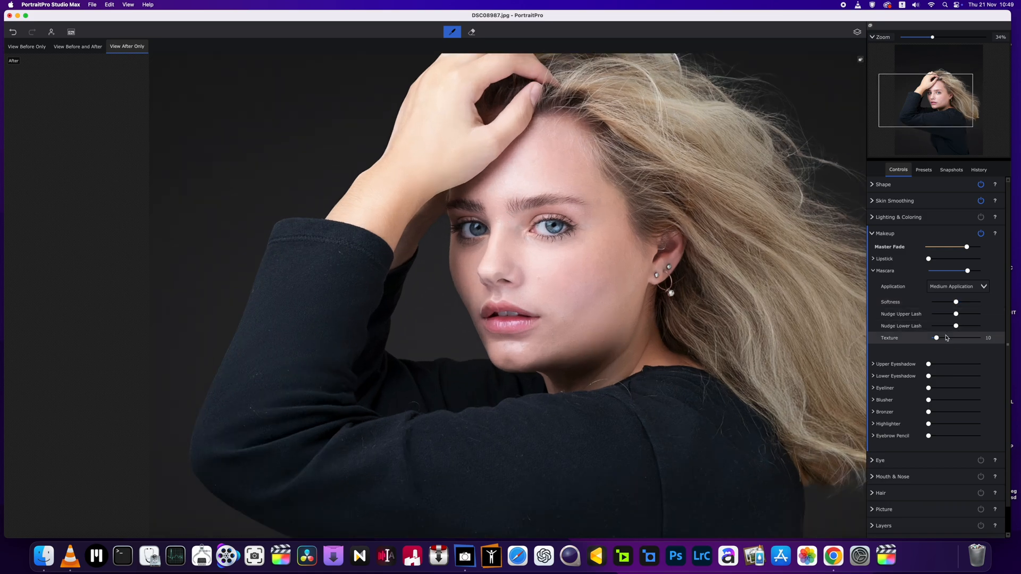
drag(938, 338, 932, 338)
mouse_move(932, 338)
mouse_down()
mouse_move(957, 340)
mouse_move(944, 341)
mouse_move(952, 345)
mouse_move(959, 329)
mouse_move(941, 330)
mouse_up()
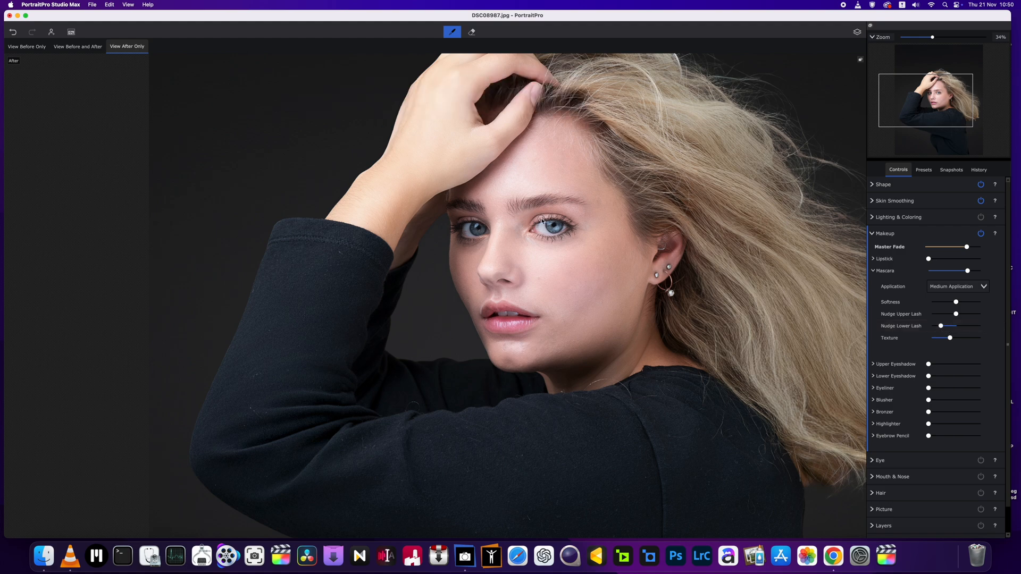
scroll(542, 220, up, 3)
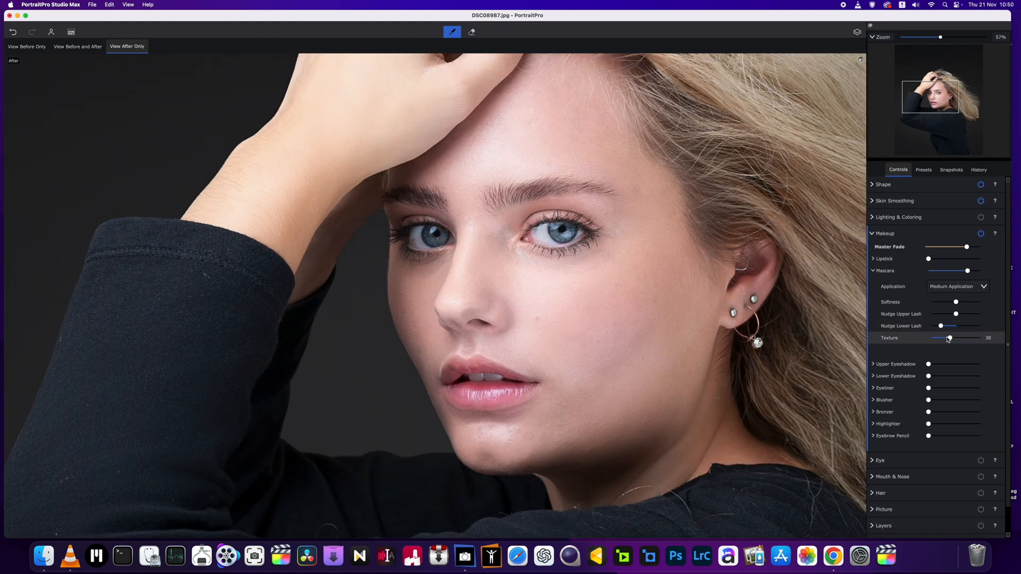
mouse_move(941, 327)
mouse_down()
mouse_move(954, 329)
mouse_move(930, 331)
mouse_move(943, 331)
mouse_up()
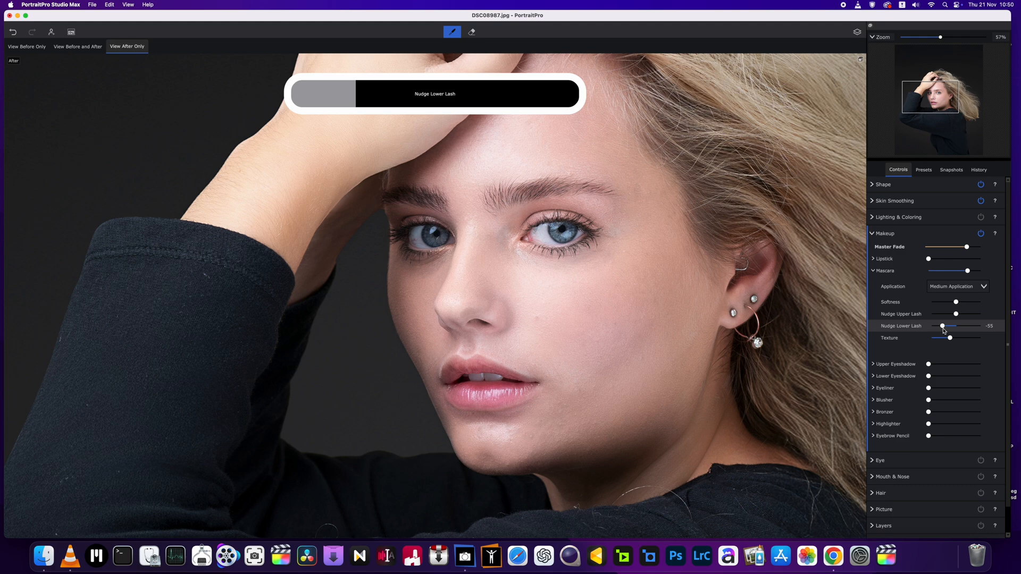
click(872, 271)
- Review the Upper Eyeshadow texture, shape and color settings, permanently hiding the tip about makeup showing through hair
scroll(844, 324, down, 1)
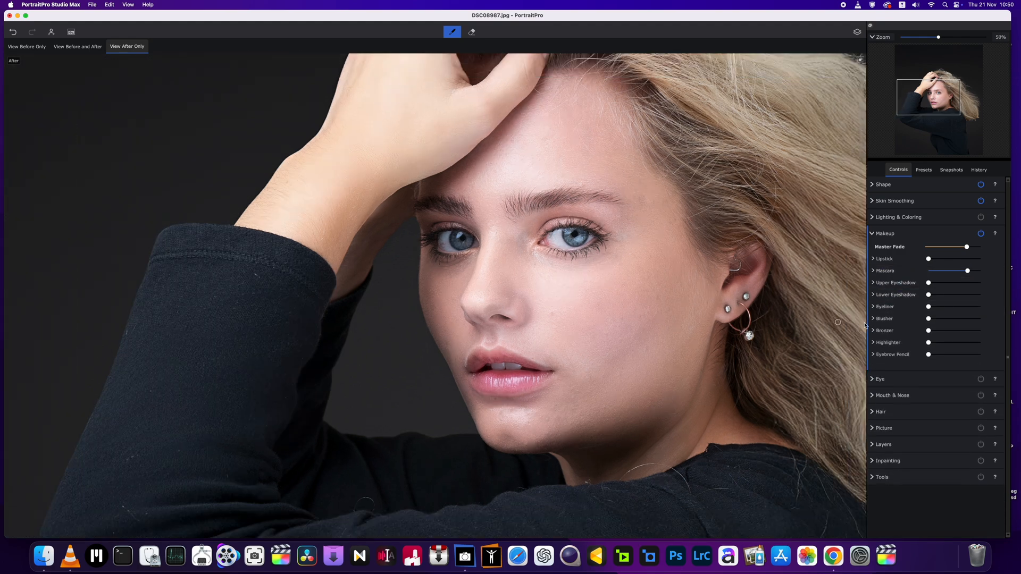
click(874, 284)
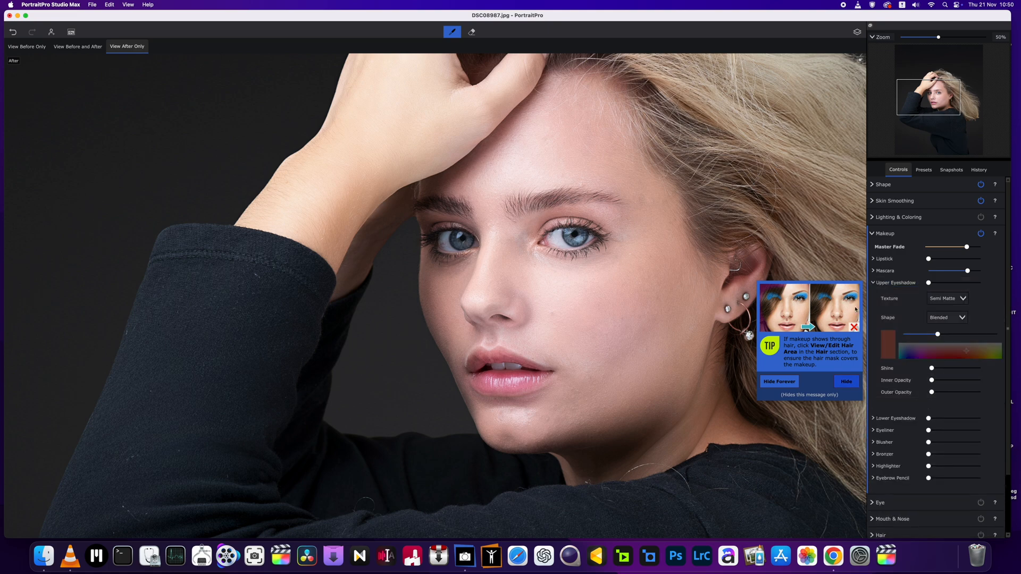
click(785, 384)
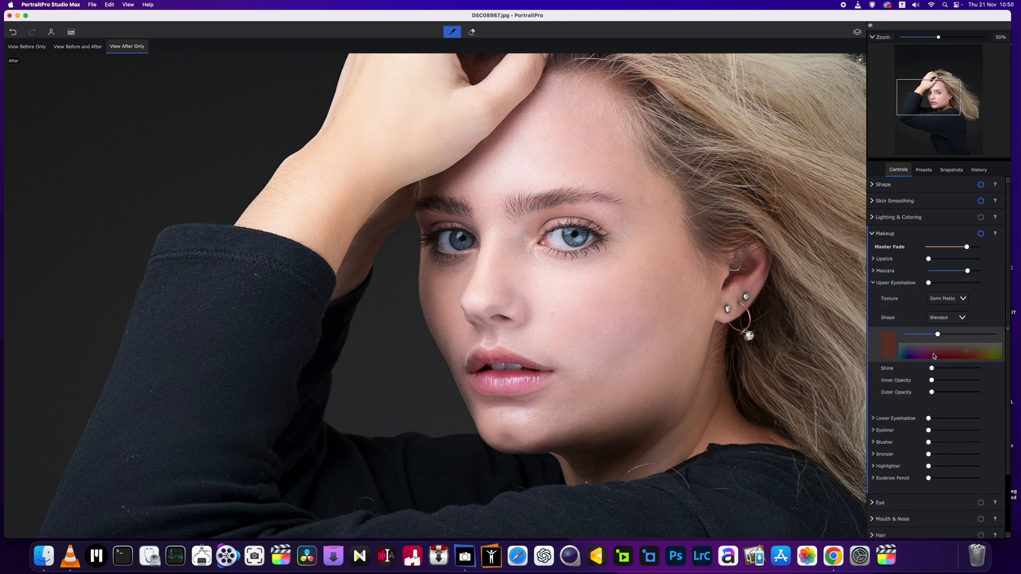
scroll(638, 304, down, 5)
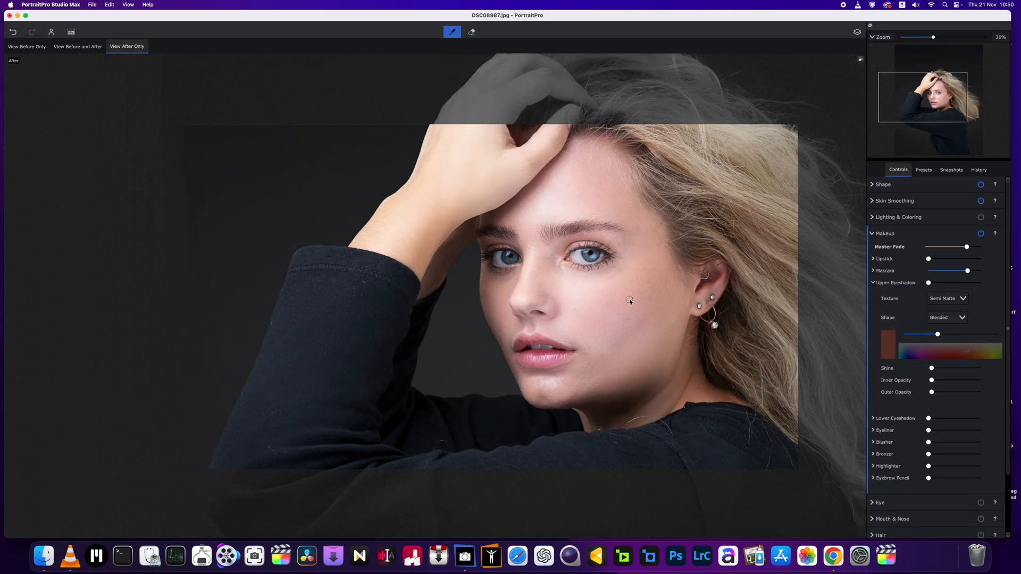
click(960, 297)
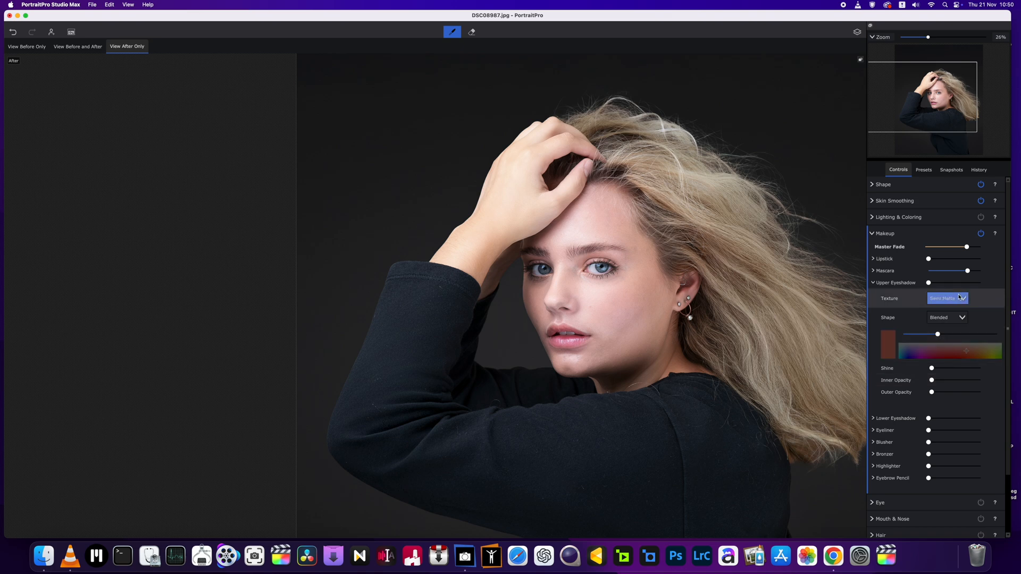
click(872, 283)
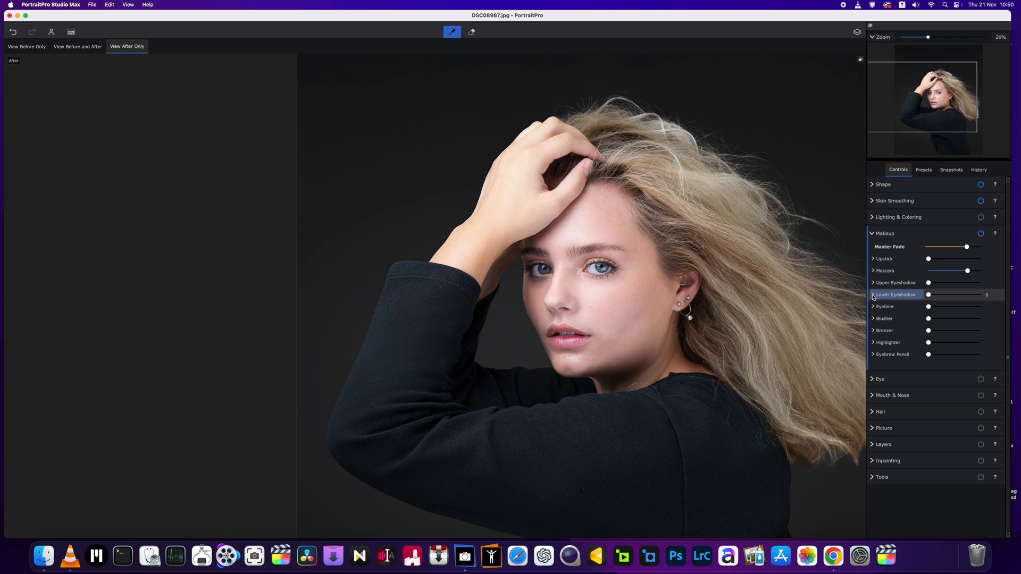
- Set the eyeliner's Lower Liner Opacity to 52, with Subtle Cat Eye as the lower application
click(873, 307)
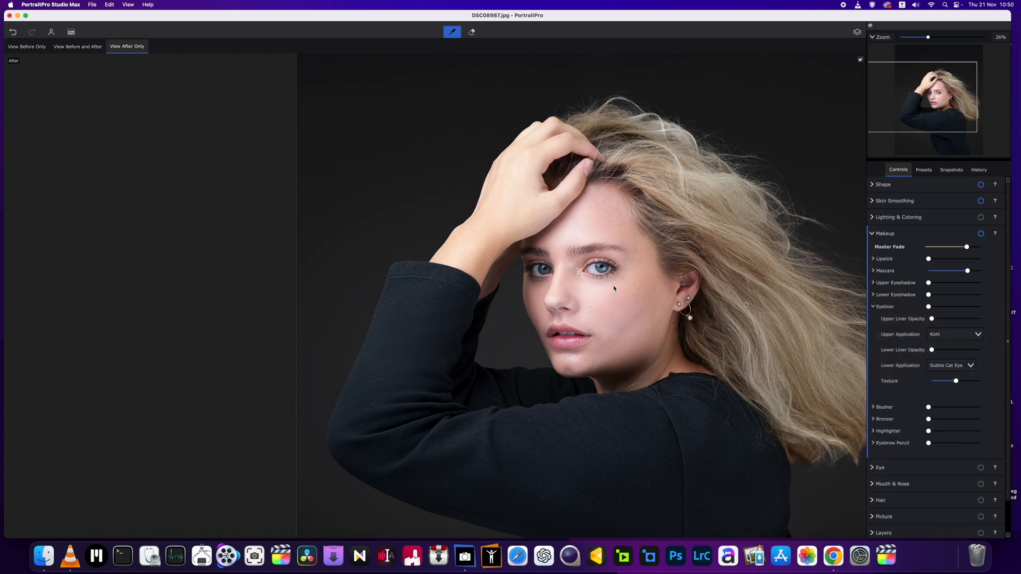
scroll(600, 301, up, 2)
drag(932, 350, 958, 355)
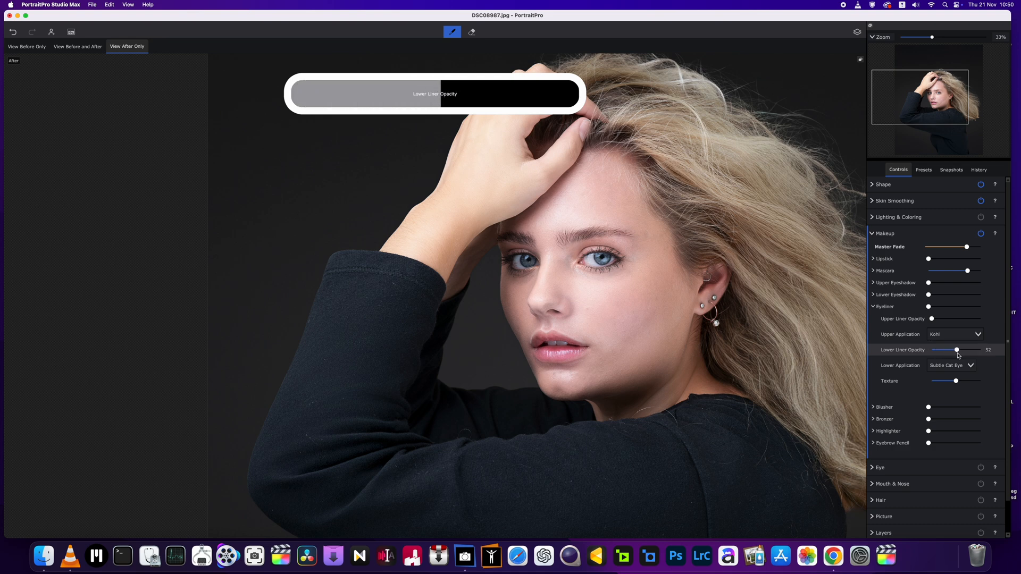
click(967, 367)
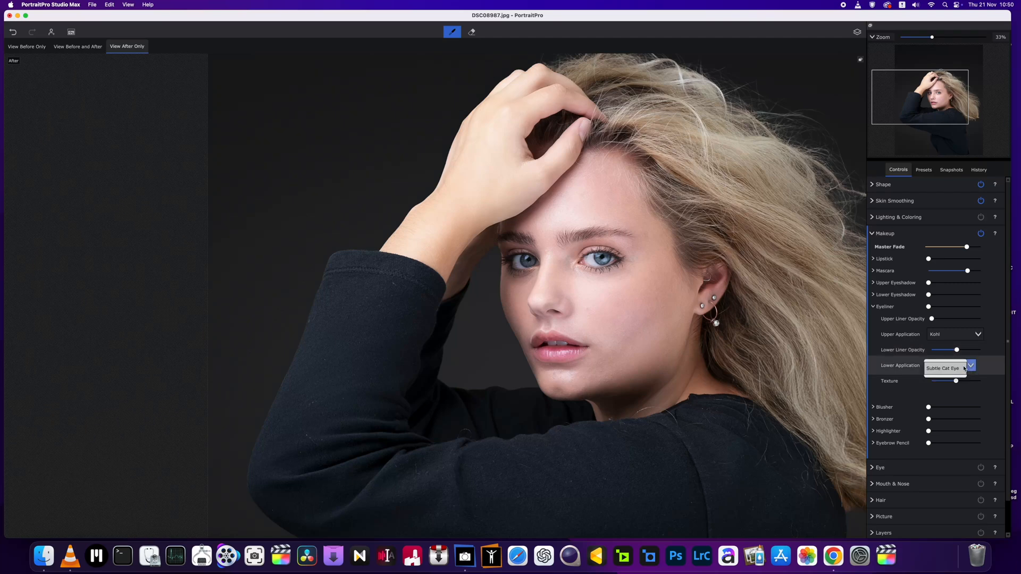
click(978, 367)
- Try the Simple Liquid Line, Subtle Cat Eye and Thick Cat Eye styles for the upper eyeliner
click(979, 336)
click(968, 351)
click(967, 336)
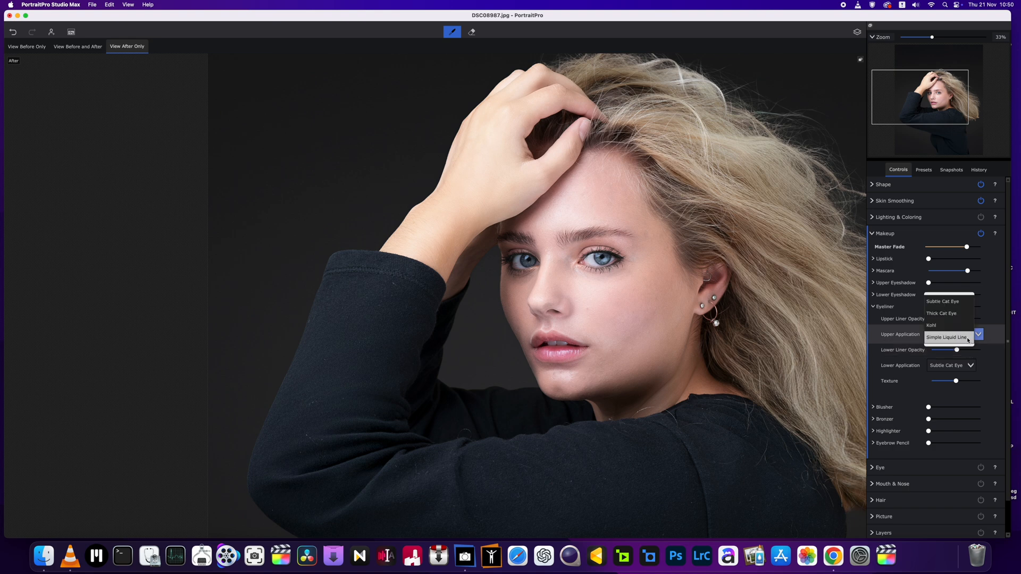
click(955, 306)
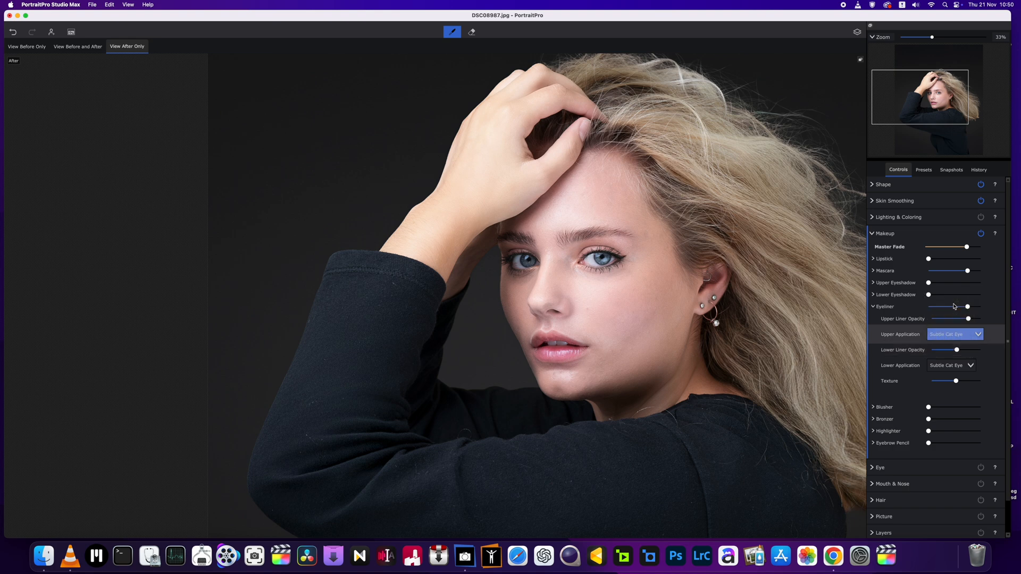
click(958, 334)
click(960, 351)
- Set the upper eyeliner application to Kohl and slightly reduce the Lower Liner Opacity
click(956, 336)
click(955, 355)
mouse_move(957, 350)
mouse_down()
mouse_move(936, 350)
mouse_move(955, 351)
mouse_up()
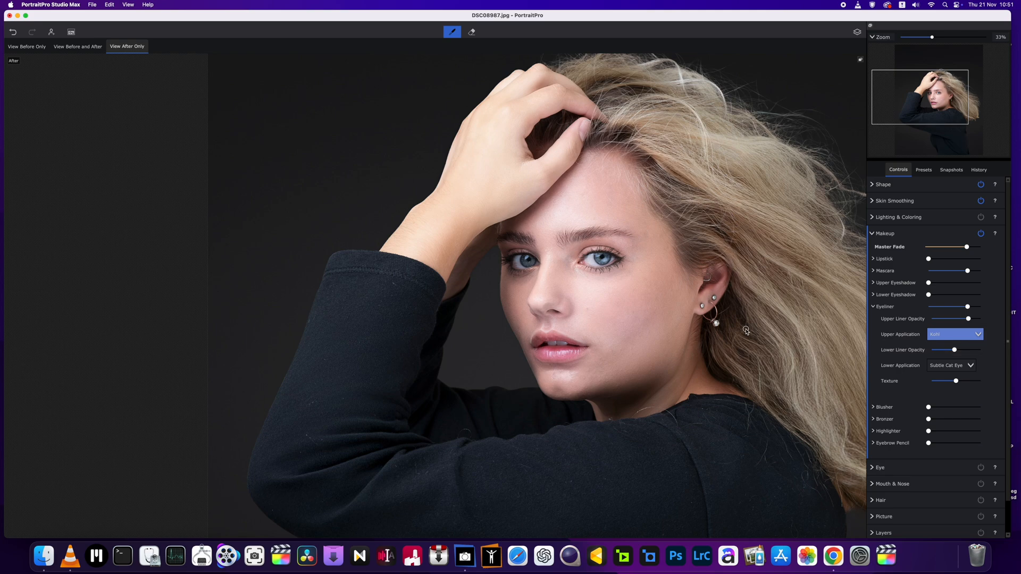
- Set Blusher to 33 and Highlighter to 35, keeping their default colors
scroll(747, 331, down, 3)
scroll(761, 327, up, 1)
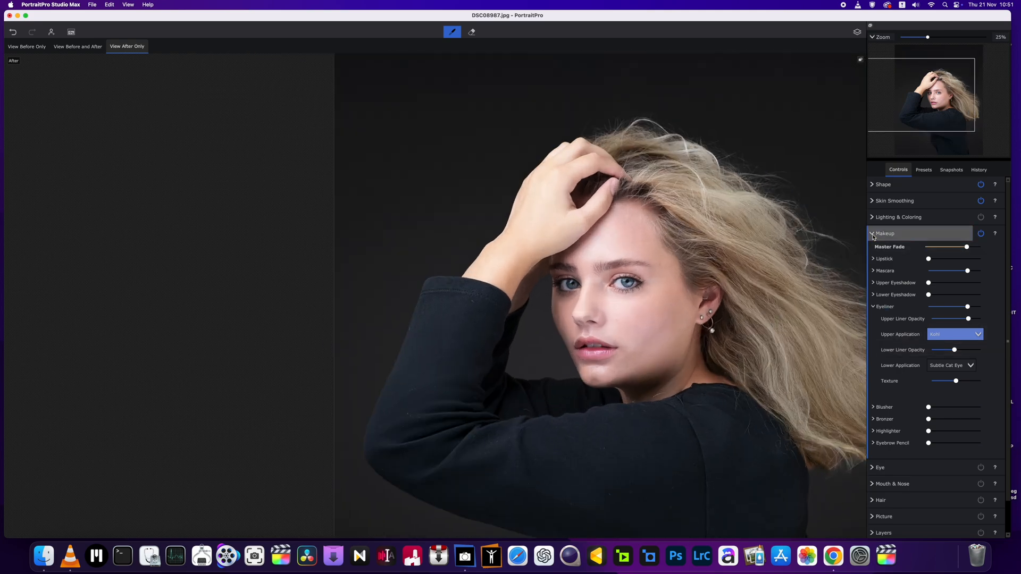
drag(929, 408, 950, 409)
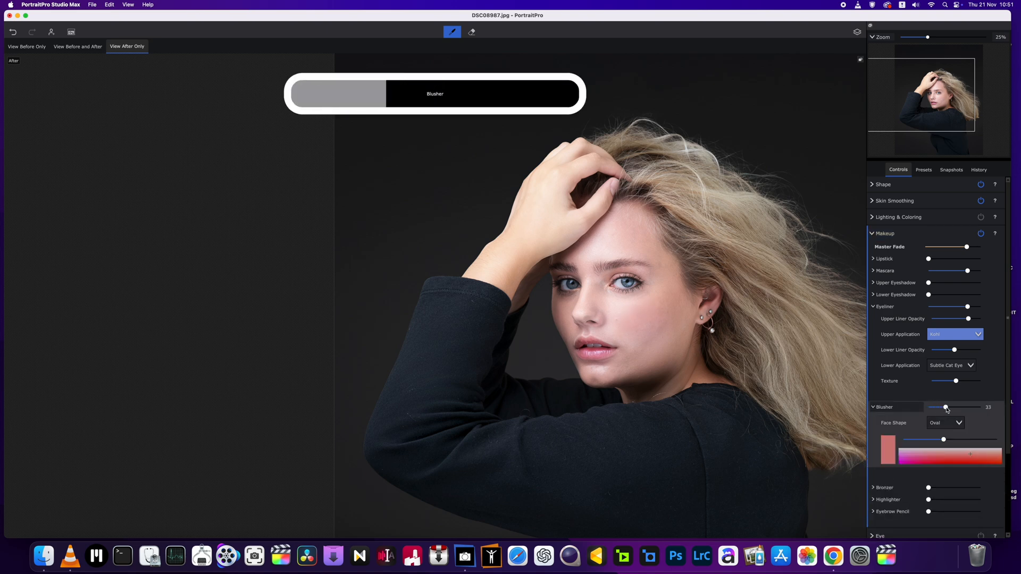
scroll(947, 458, down, 3)
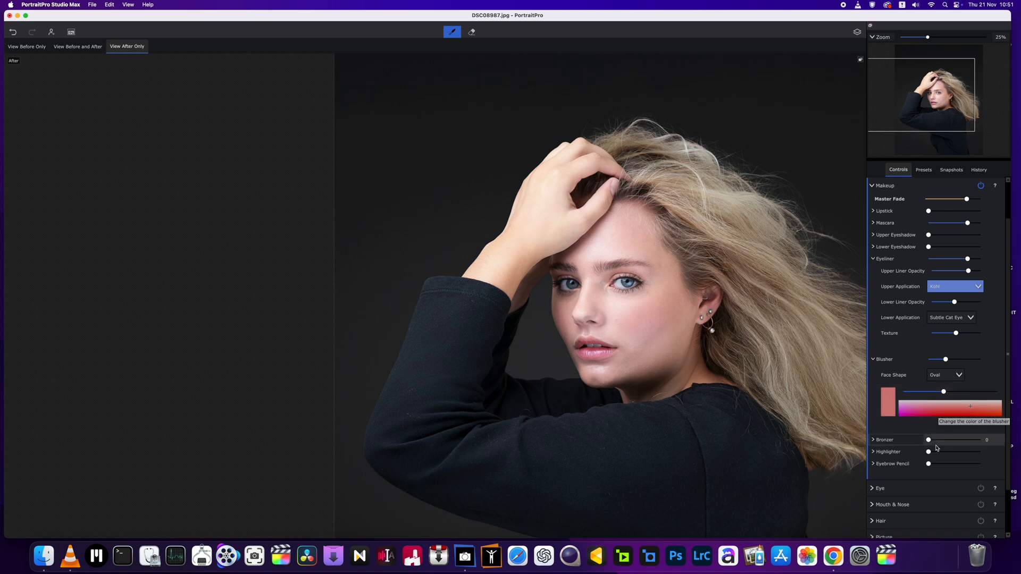
drag(932, 457, 947, 456)
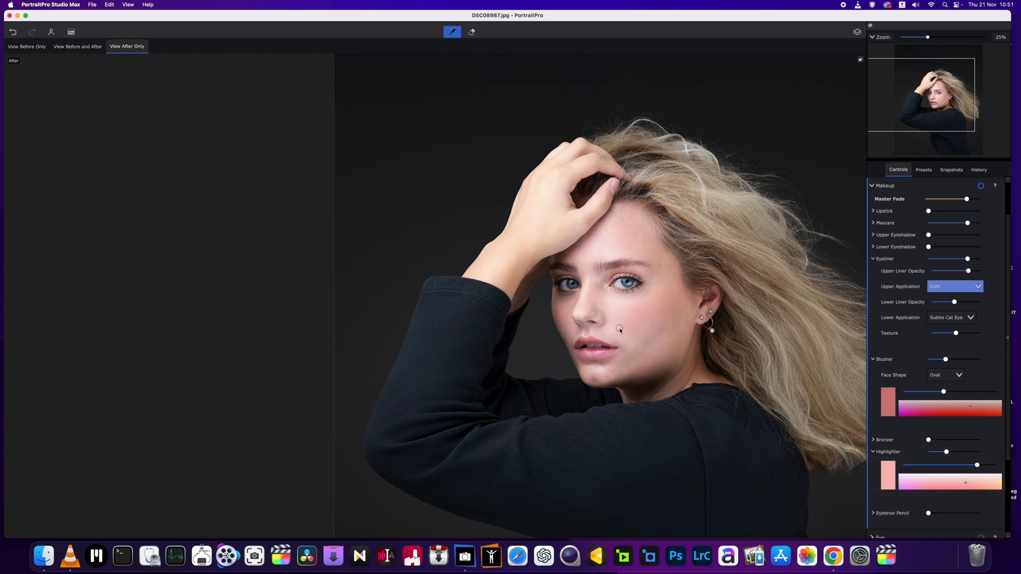
- Add a very small amount of Bronzer and collapse the blusher, bronzer and highlighter settings
scroll(757, 358, down, 2)
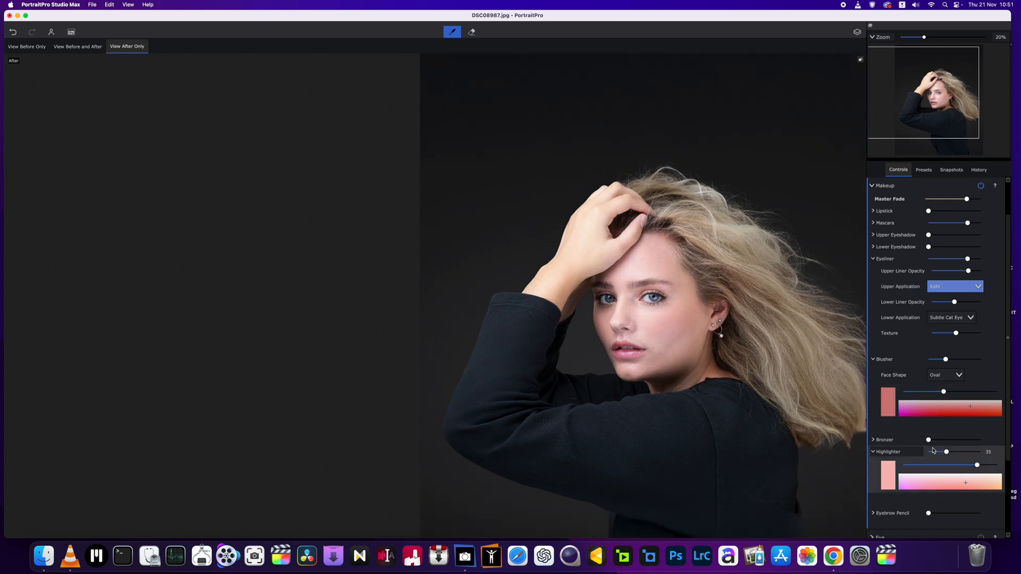
mouse_move(929, 441)
mouse_down()
mouse_move(946, 442)
mouse_move(933, 444)
mouse_up()
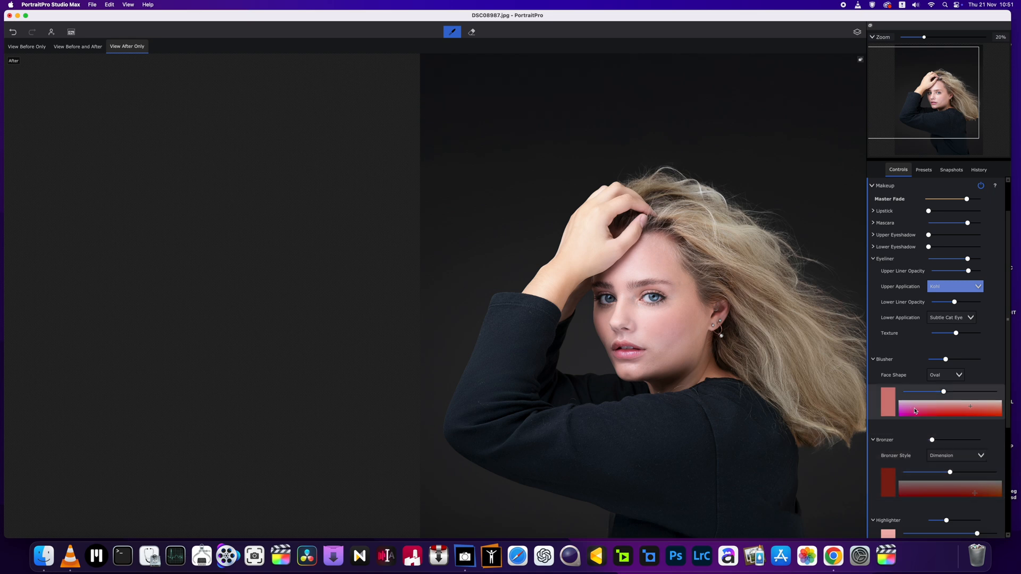
click(873, 360)
click(873, 371)
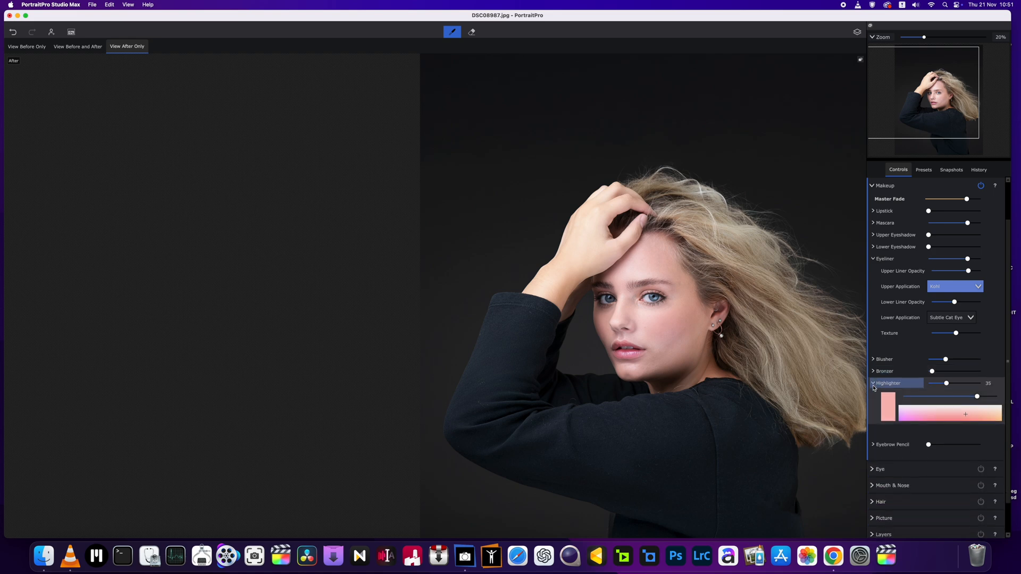
click(873, 386)
- Open the Eye settings and set Whiten Eyes to 15
click(874, 434)
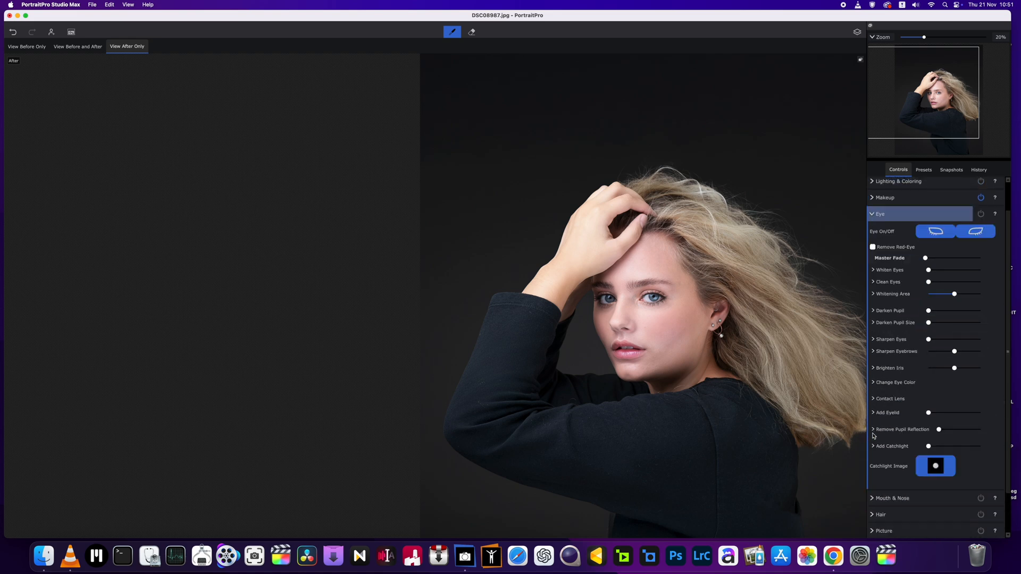
scroll(739, 310, up, 1)
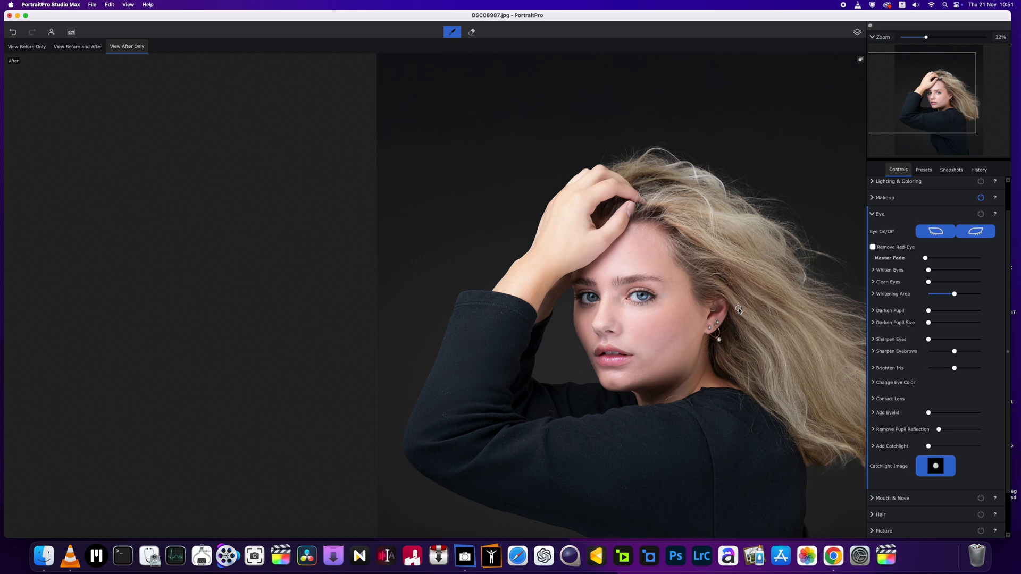
drag(935, 275, 937, 274)
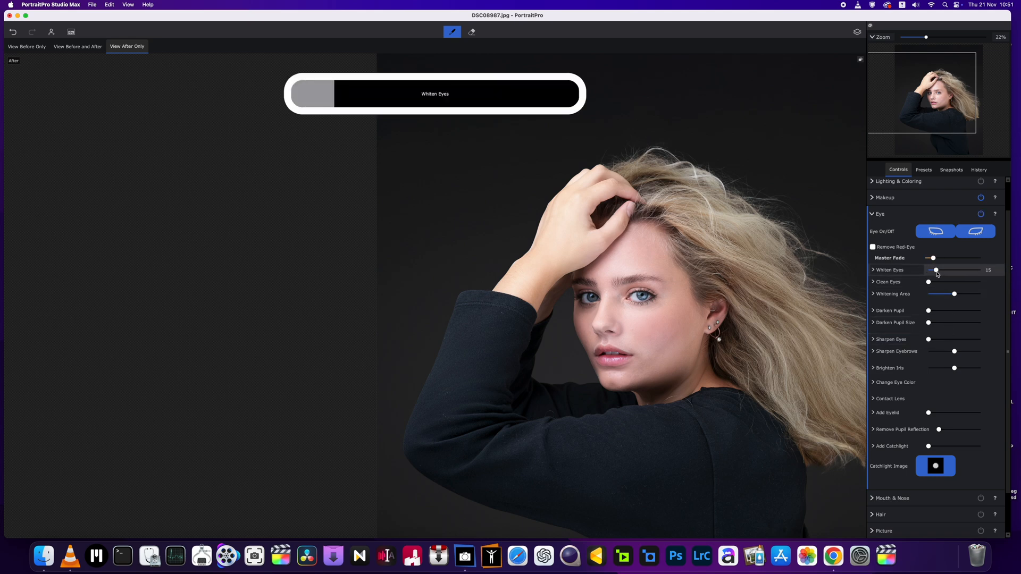
- Raise Darken Pupil to about a third, Sharpen Eyes slightly, and Sharpen Eyebrows to a modest positive amount below 28
drag(930, 313, 963, 352)
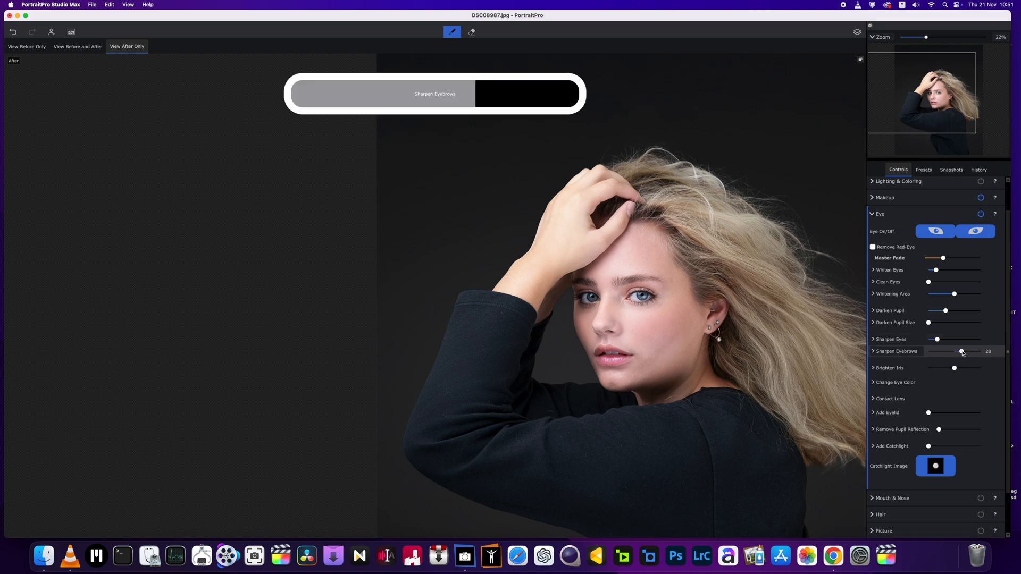
scroll(703, 314, up, 3)
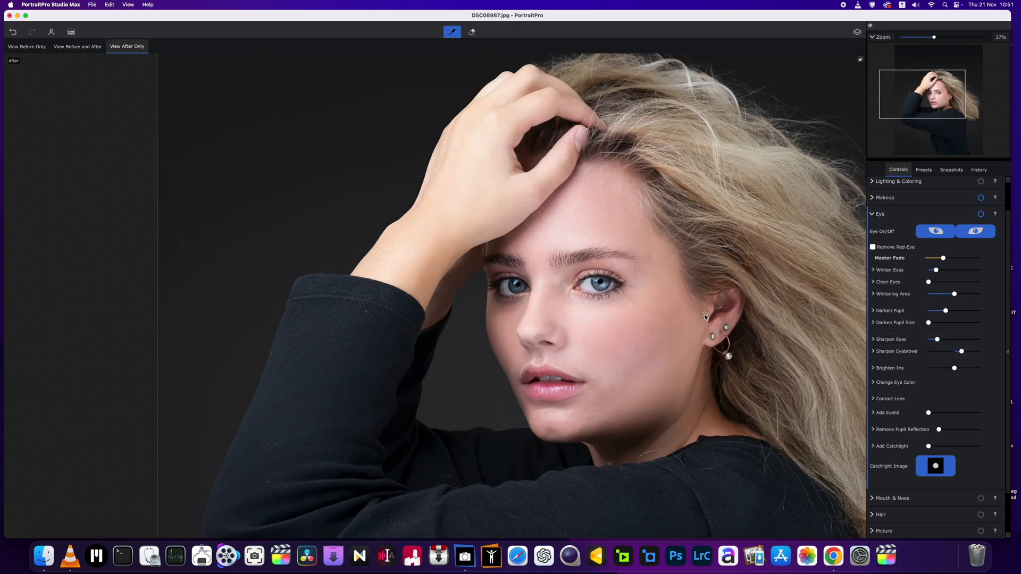
drag(962, 352, 959, 352)
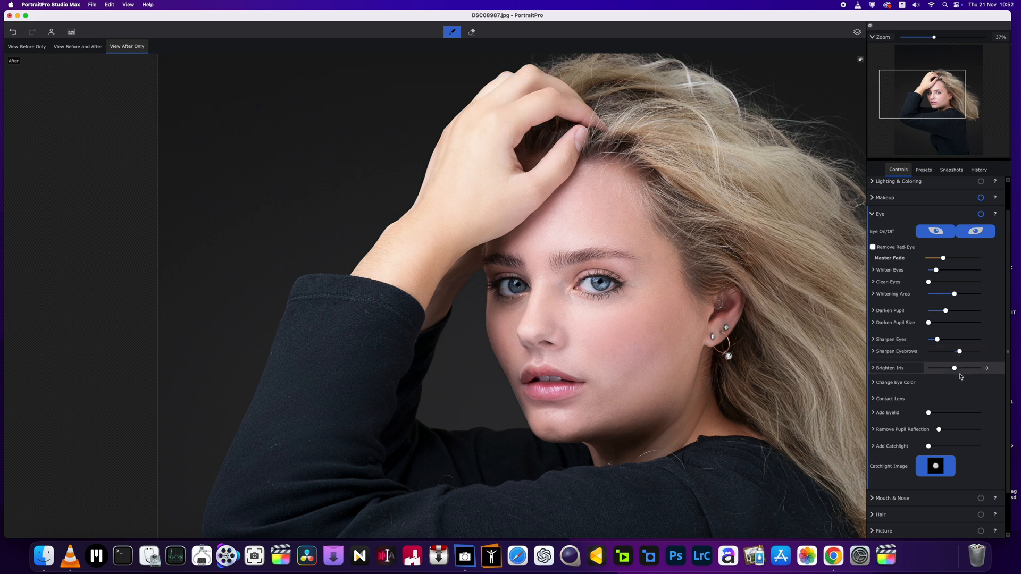
- Raise Brighten Iris slightly above neutral and collapse the Eye settings
drag(957, 372, 962, 373)
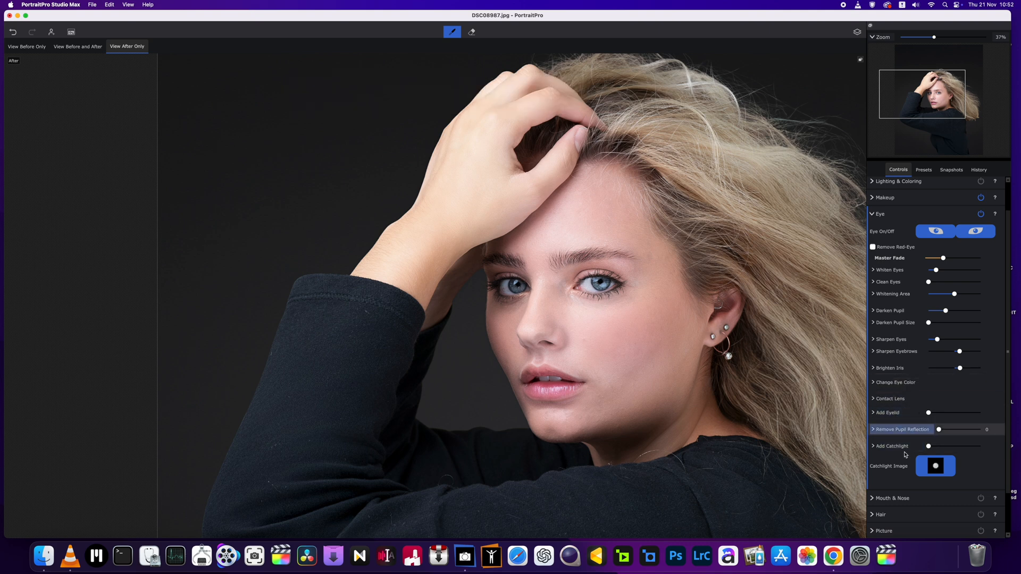
scroll(904, 426, down, 1)
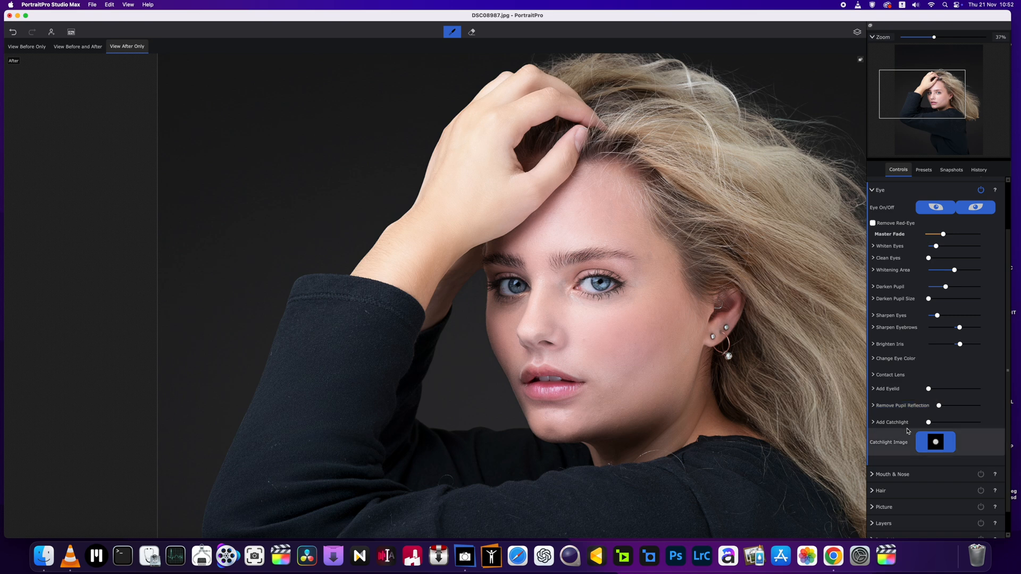
click(873, 191)
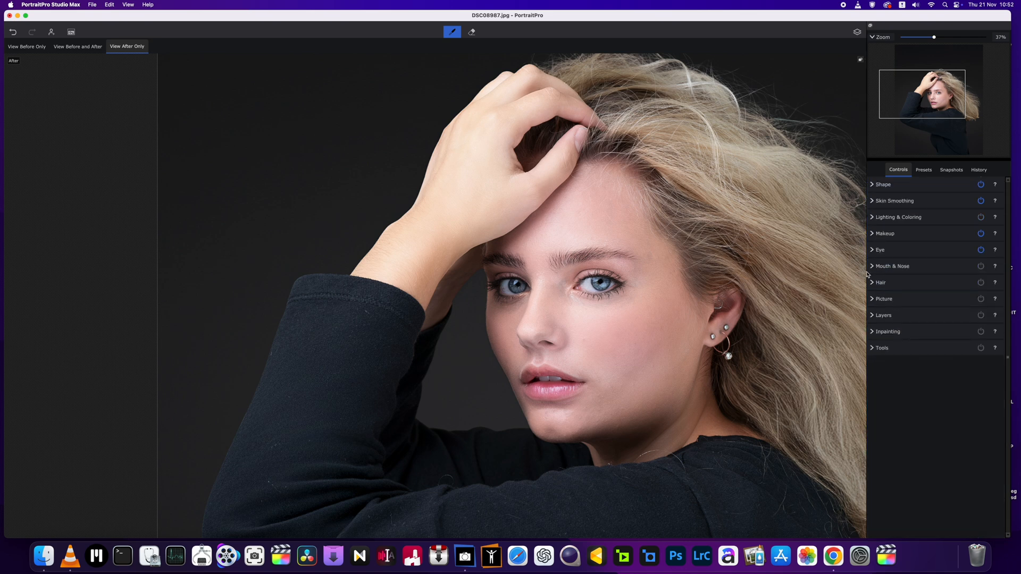
- In the Mouth & Nose settings, raise Moisten Lips to a little over half and Lip Saturation slightly, and collapse the section
click(873, 267)
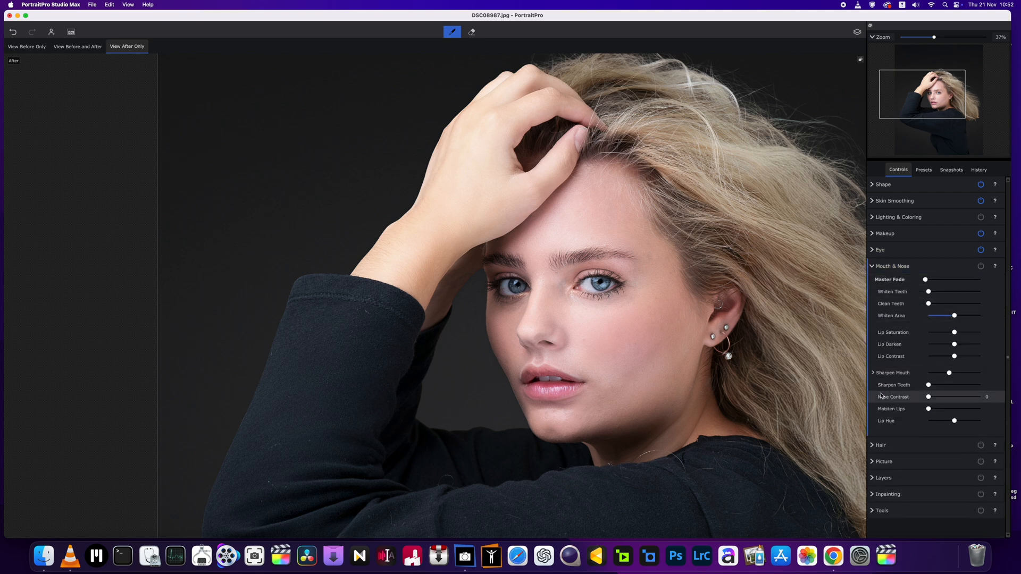
drag(929, 409, 962, 413)
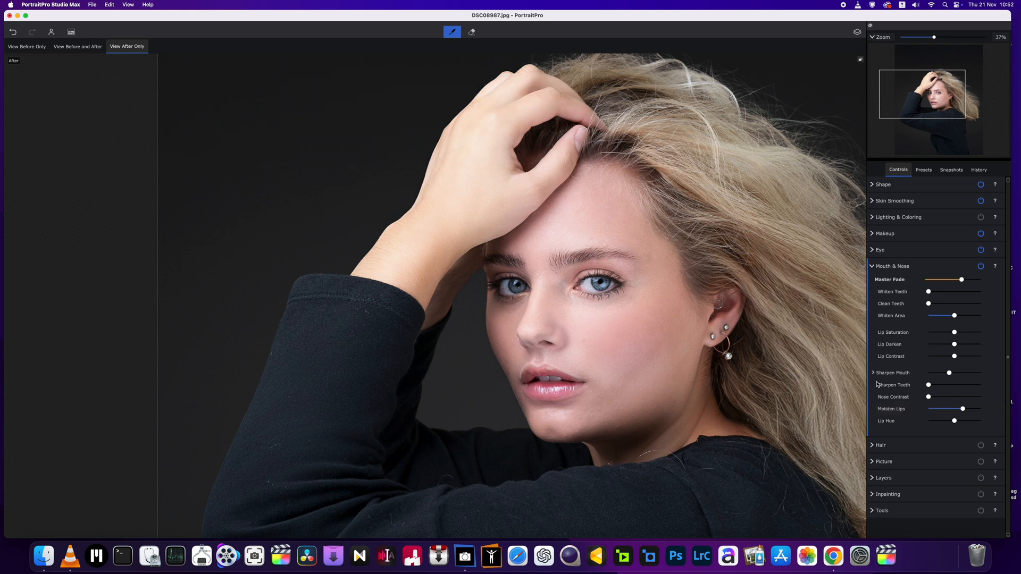
drag(968, 411, 962, 414)
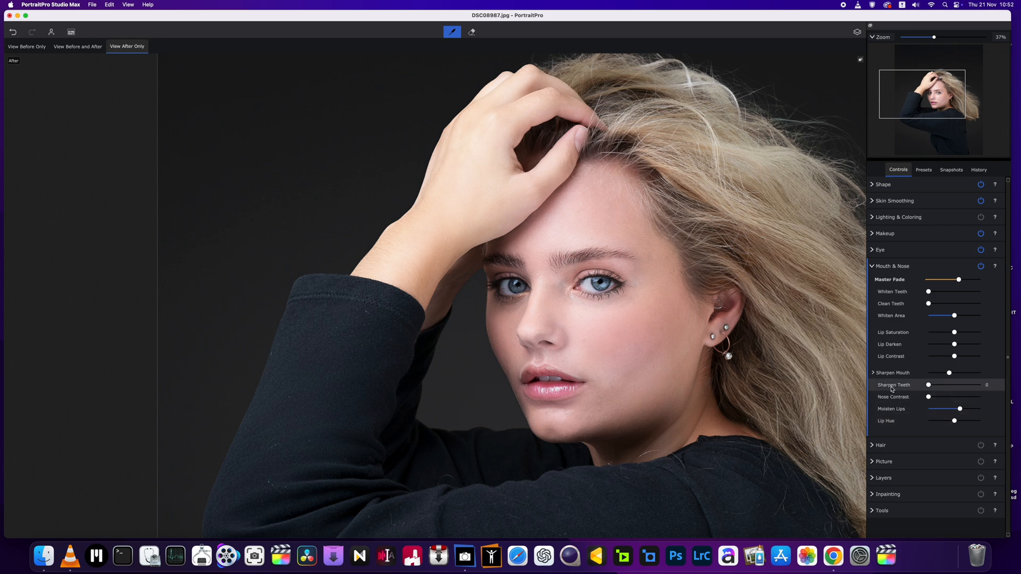
drag(956, 337, 967, 339)
click(872, 267)
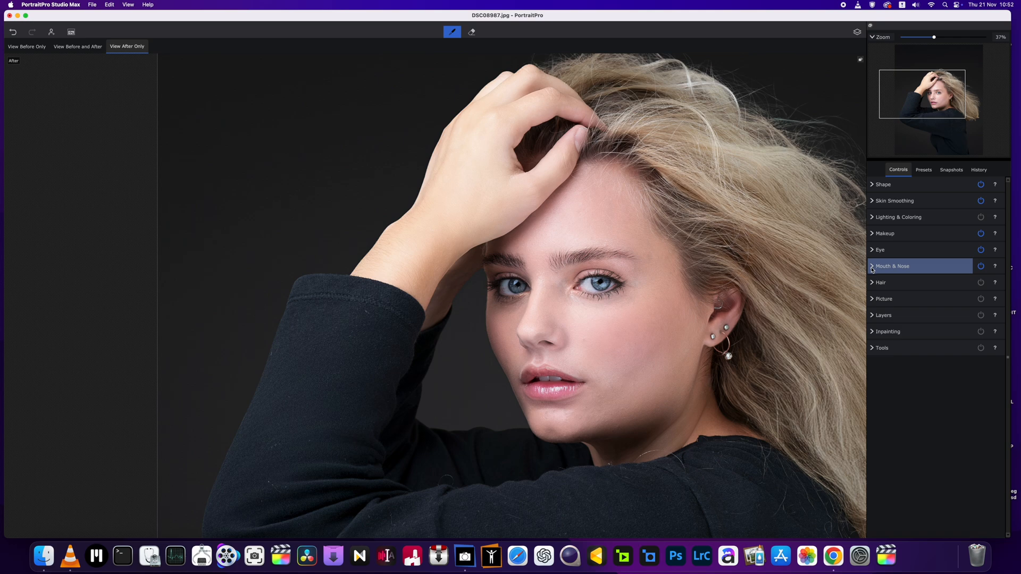
- In the Hair settings, lower Temperature slightly for a cooler tone, raise Sharpen a little, and collapse the section
click(881, 283)
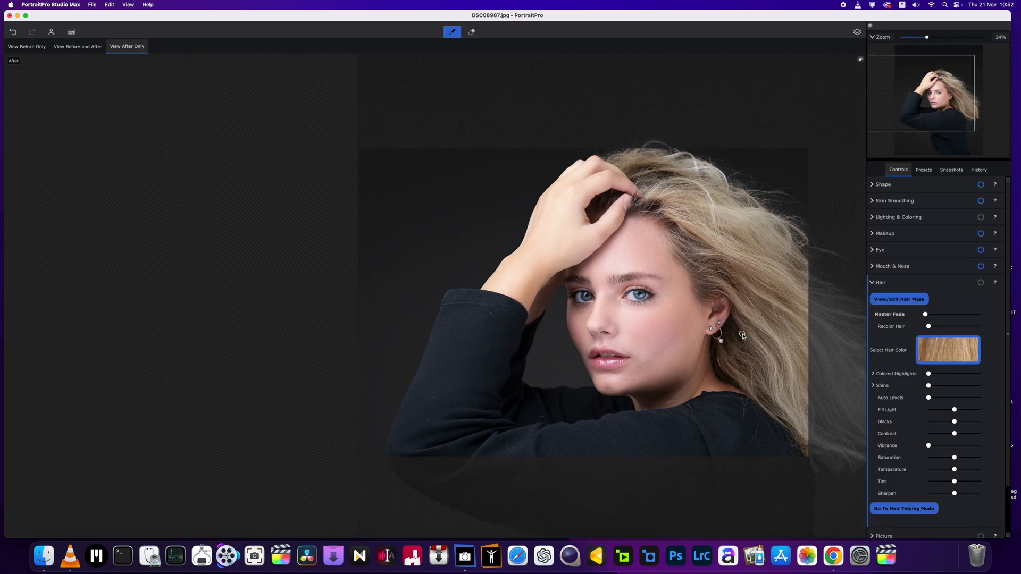
scroll(775, 340, down, 2)
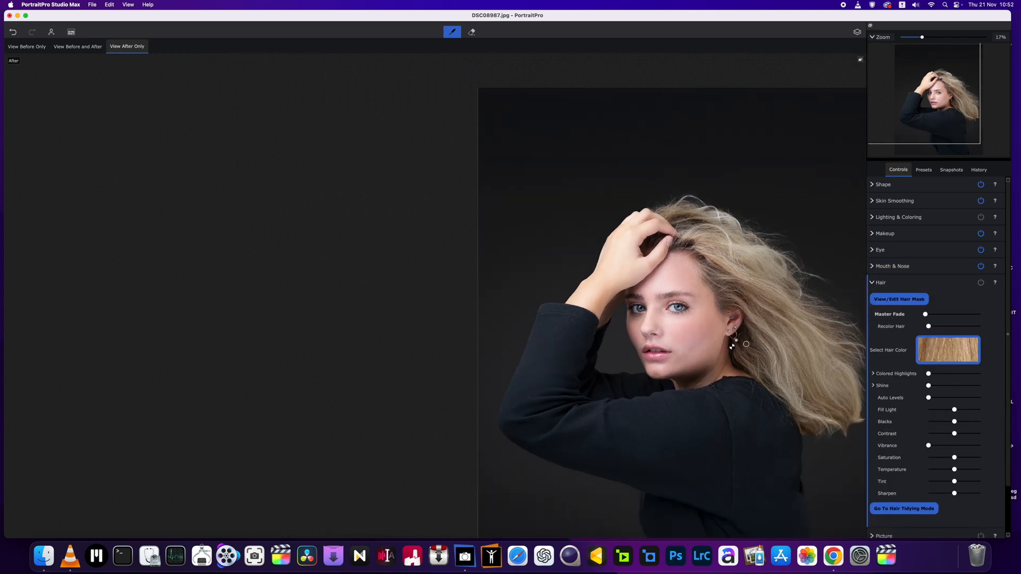
drag(942, 105, 977, 113)
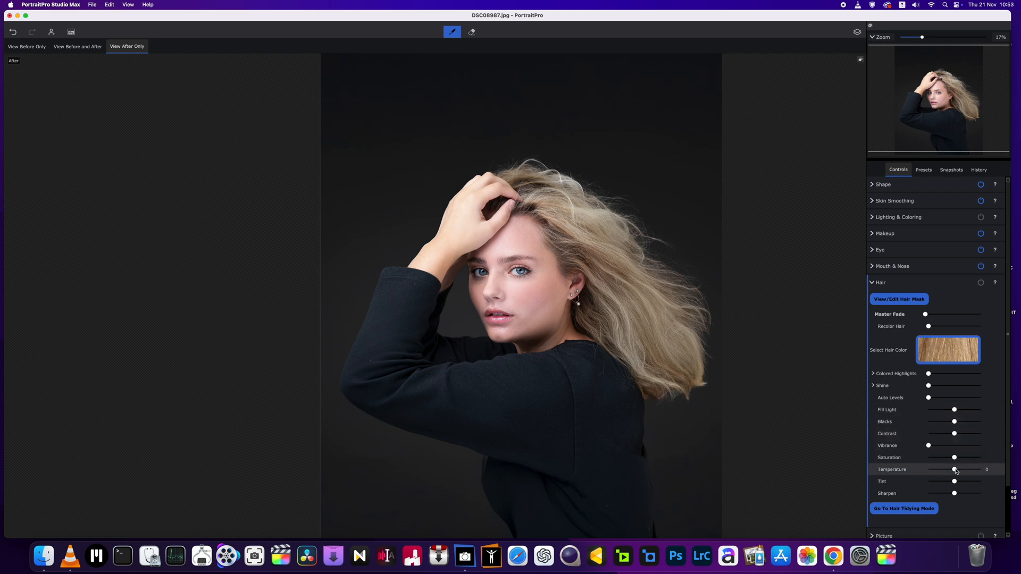
drag(954, 471, 962, 497)
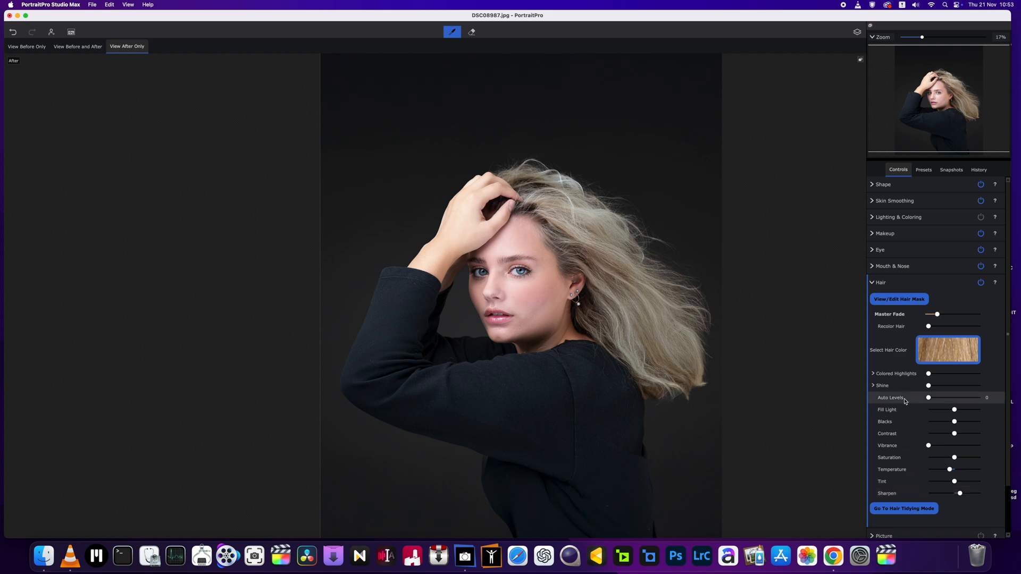
click(872, 283)
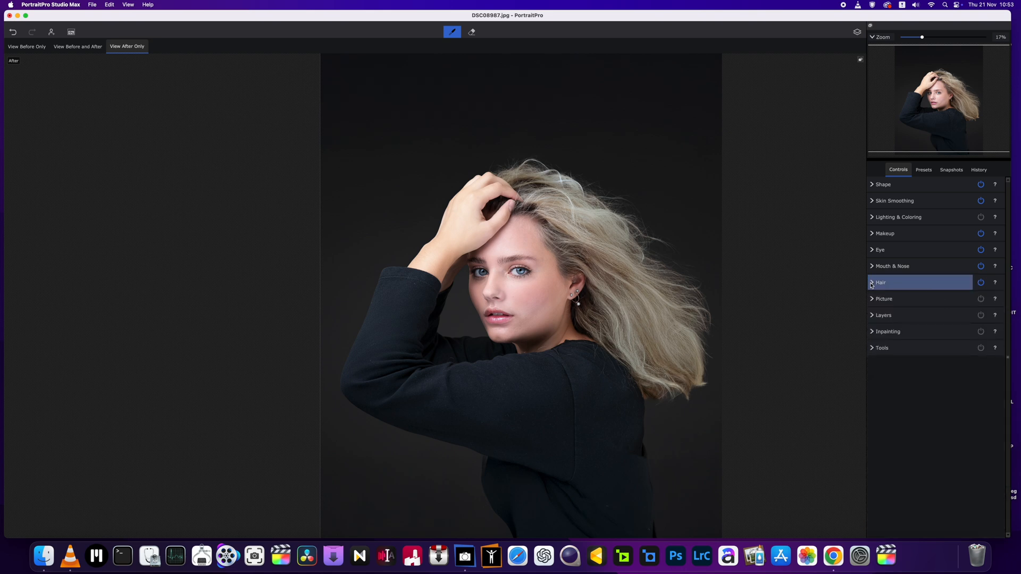
click(871, 299)
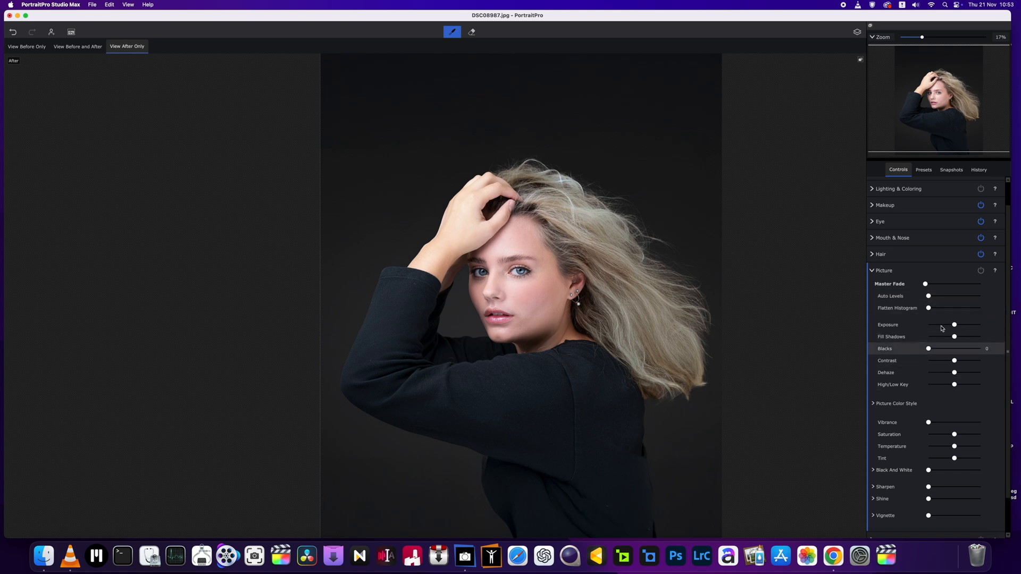
click(873, 273)
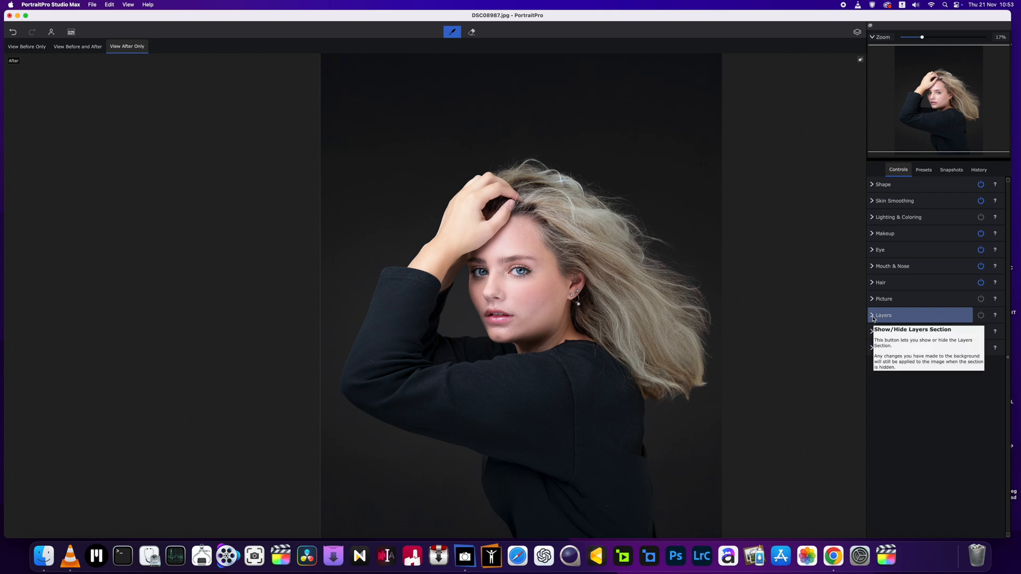
- In the Lighting & Coloring settings, move the light source to the left of the model head and slightly above face level
click(872, 218)
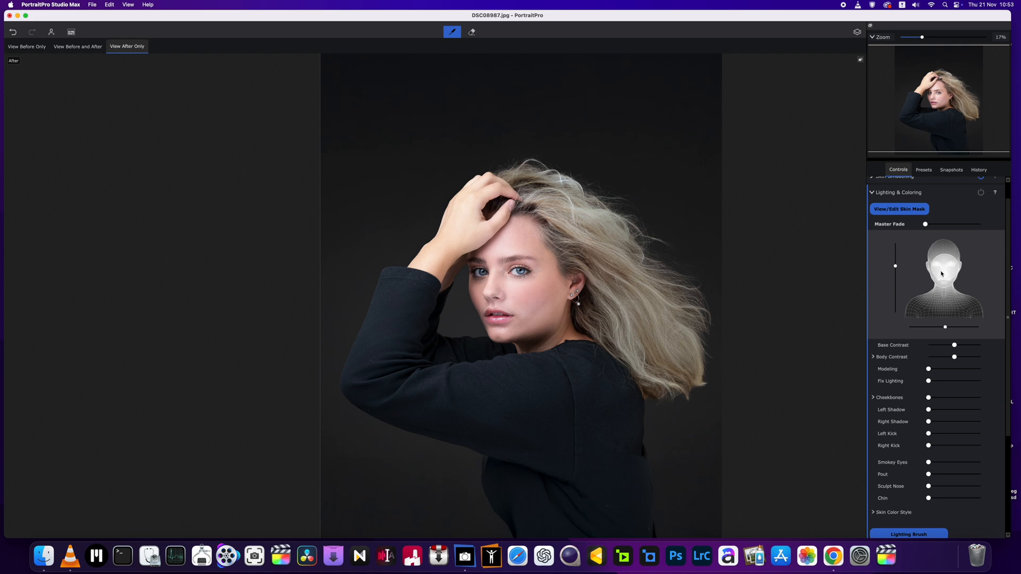
mouse_move(942, 276)
mouse_down()
mouse_move(952, 273)
mouse_move(916, 278)
mouse_move(996, 281)
mouse_move(941, 247)
mouse_move(913, 269)
mouse_move(983, 301)
mouse_move(960, 256)
mouse_move(933, 288)
mouse_move(962, 250)
mouse_move(950, 265)
mouse_move(918, 264)
mouse_move(962, 265)
mouse_move(926, 266)
mouse_up()
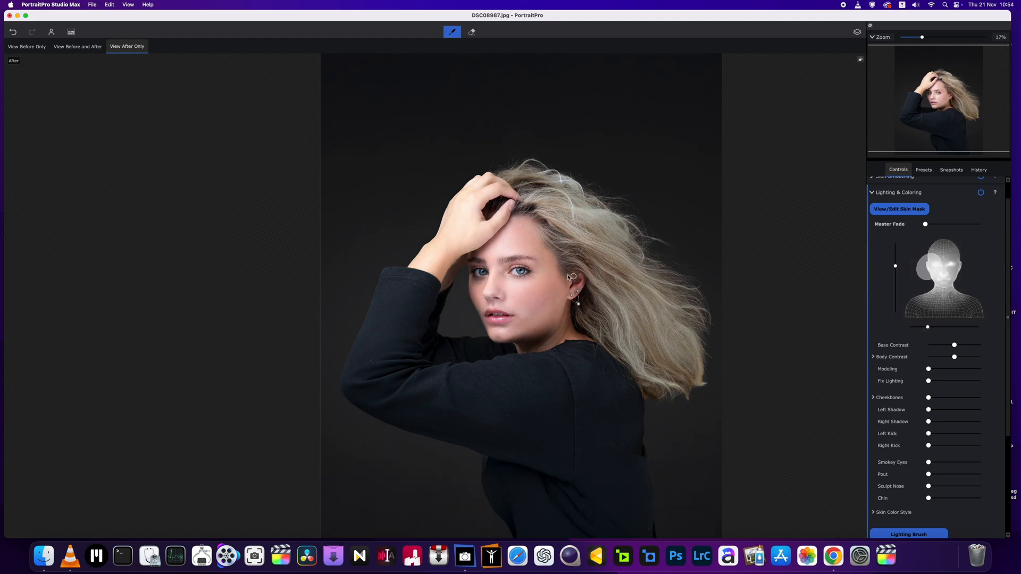
scroll(542, 270, up, 3)
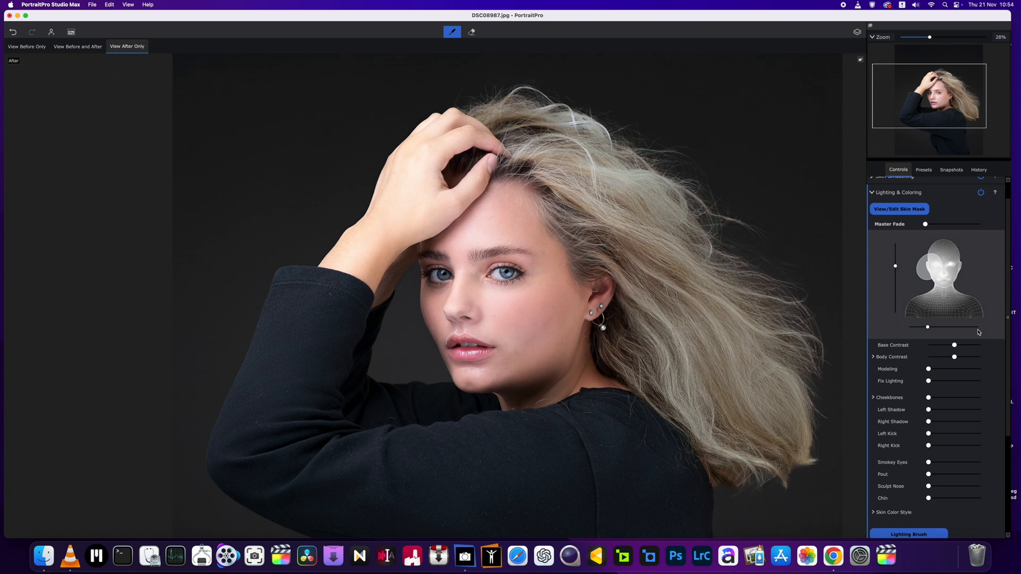
mouse_move(928, 266)
mouse_down()
mouse_move(941, 291)
mouse_move(923, 244)
mouse_move(917, 251)
mouse_up()
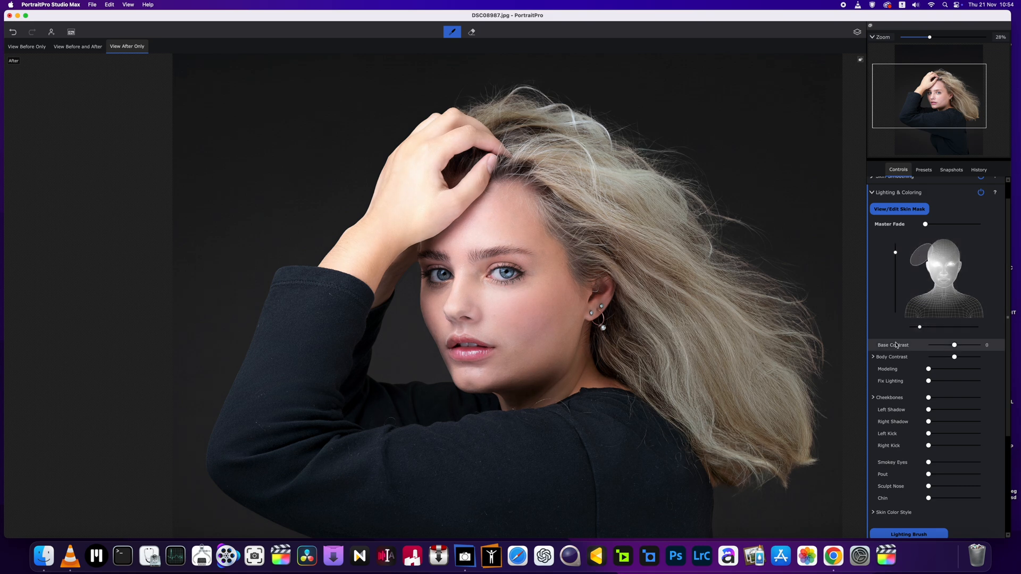
- Raise Modeling to just over a quarter, and set Left Shadow and Right Shadow to about a fifth each
scroll(889, 348, down, 4)
scroll(887, 347, up, 4)
scroll(629, 292, down, 5)
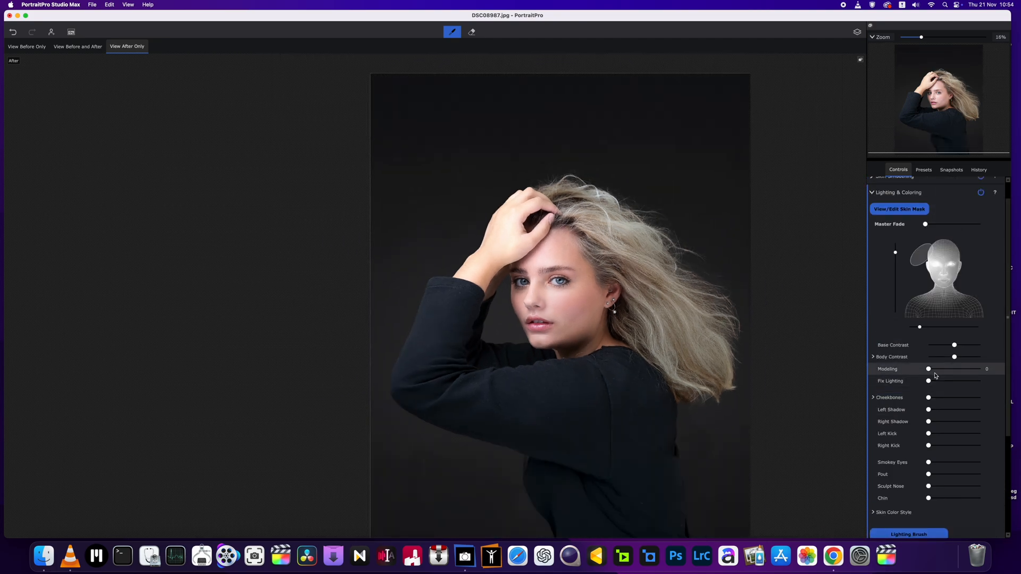
drag(929, 373, 946, 374)
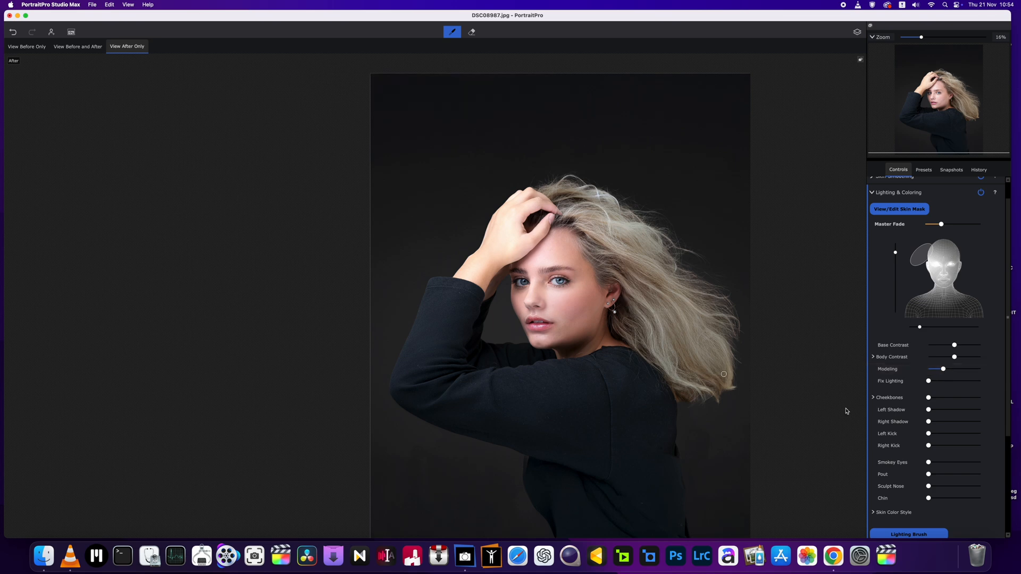
drag(930, 413, 942, 414)
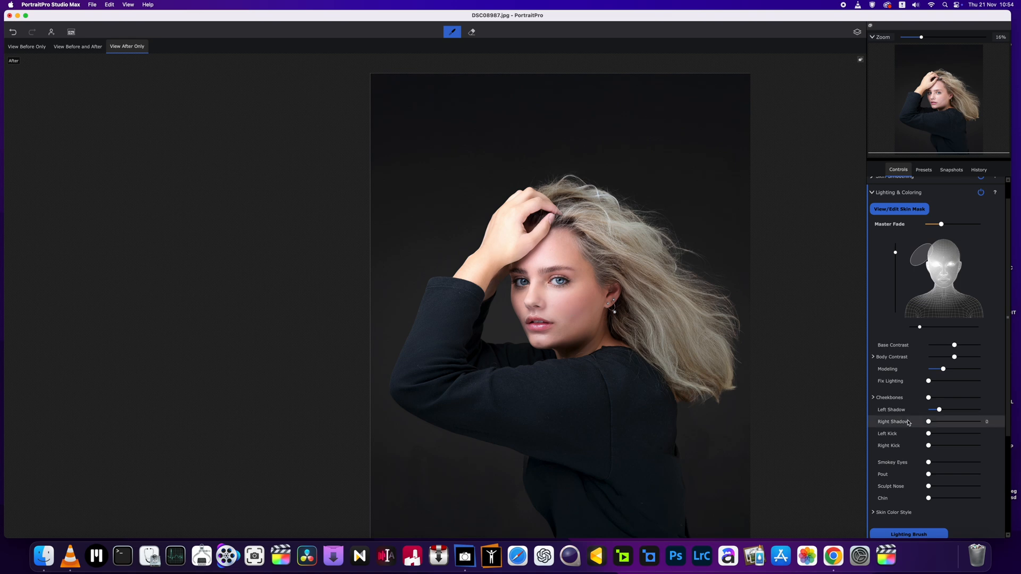
drag(930, 426, 937, 427)
- Set Smokey Eyes to just over a third, Pout to 26 and Sculpt Nose to 38 in the lighting settings
mouse_move(929, 467)
mouse_down()
mouse_move(977, 468)
mouse_move(943, 477)
mouse_up()
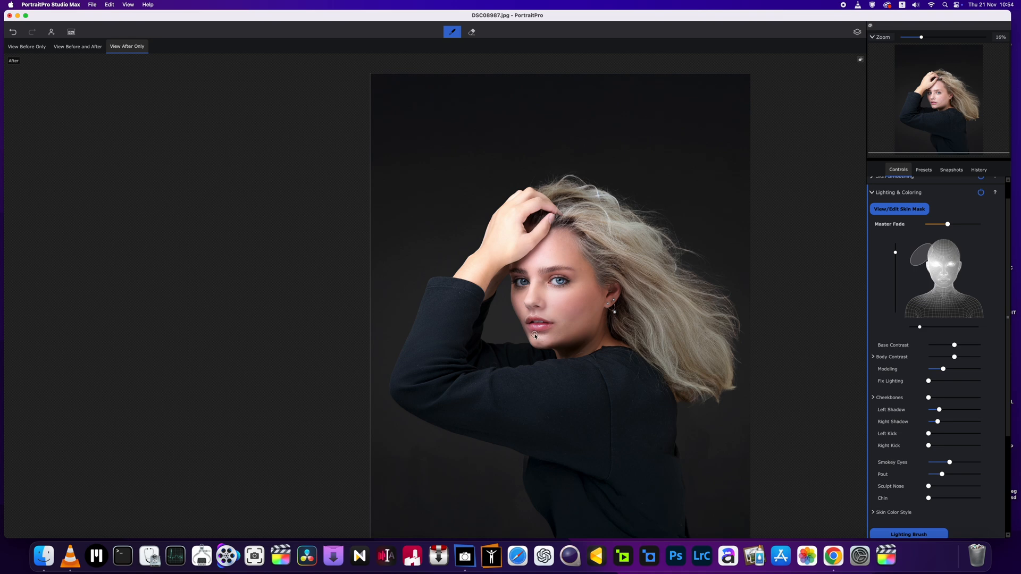
scroll(598, 342, up, 1)
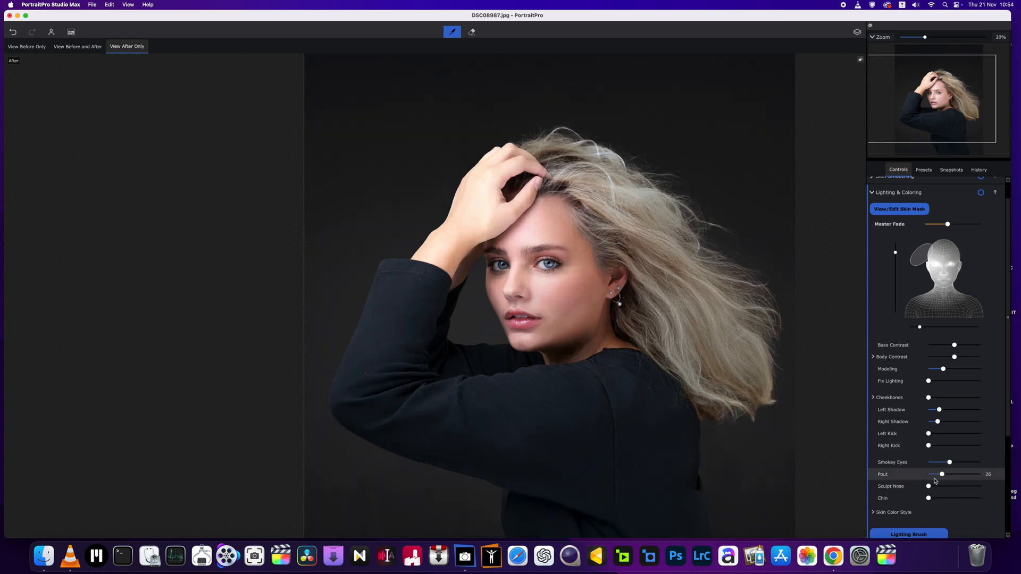
drag(950, 462, 944, 464)
scroll(915, 467, down, 2)
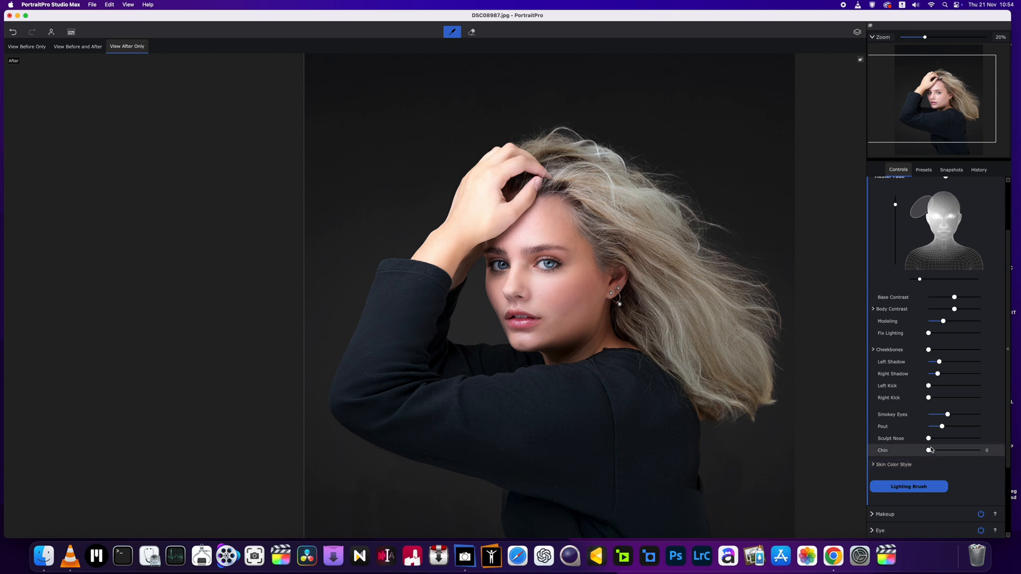
drag(929, 439, 950, 444)
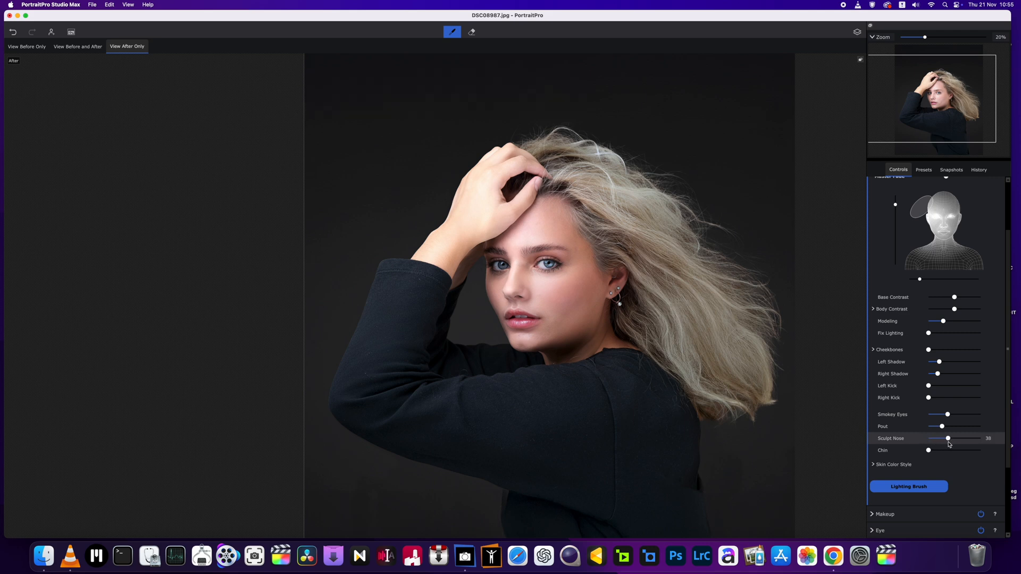
- Examine the relit face, hair and background of the portrait both close up and as a whole
scroll(950, 447, down, 2)
scroll(710, 372, down, 2)
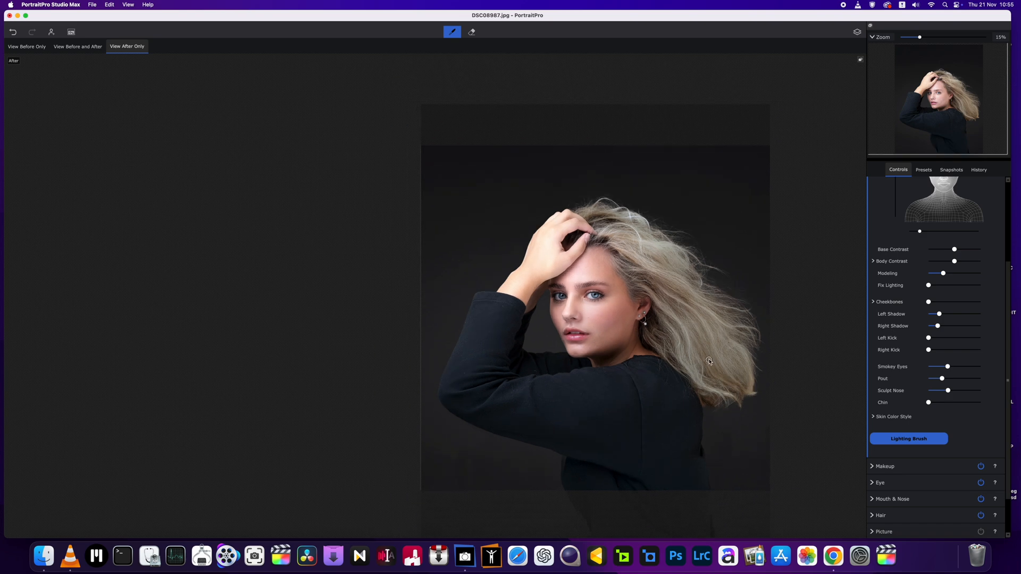
scroll(742, 373, up, 3)
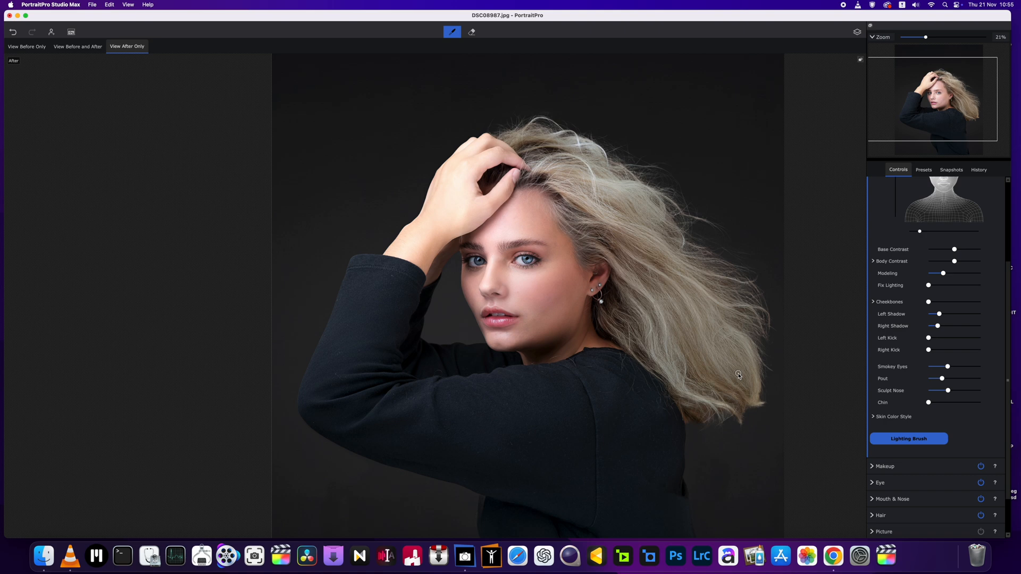
scroll(739, 375, down, 2)
scroll(736, 378, up, 1)
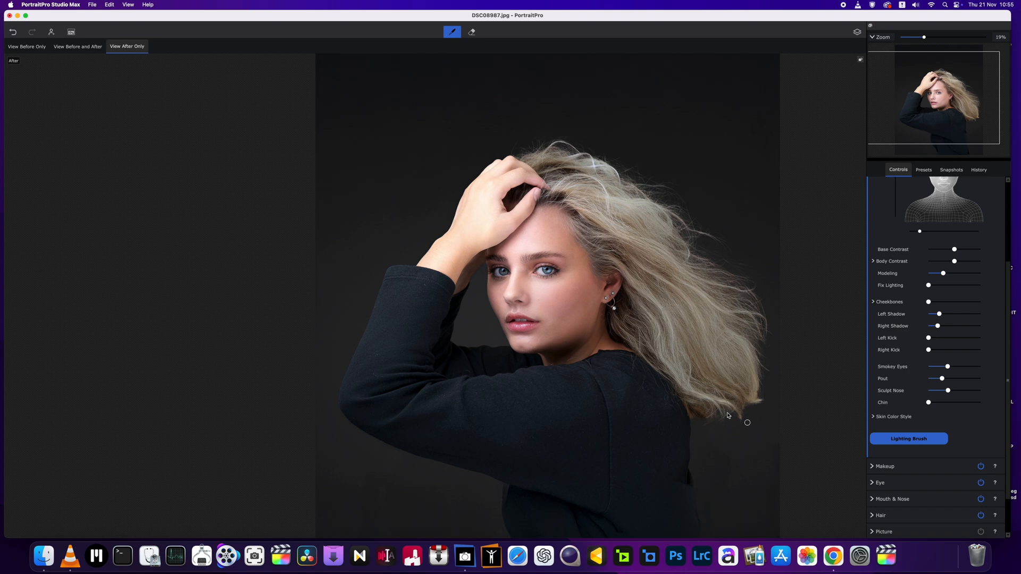
scroll(717, 407, down, 2)
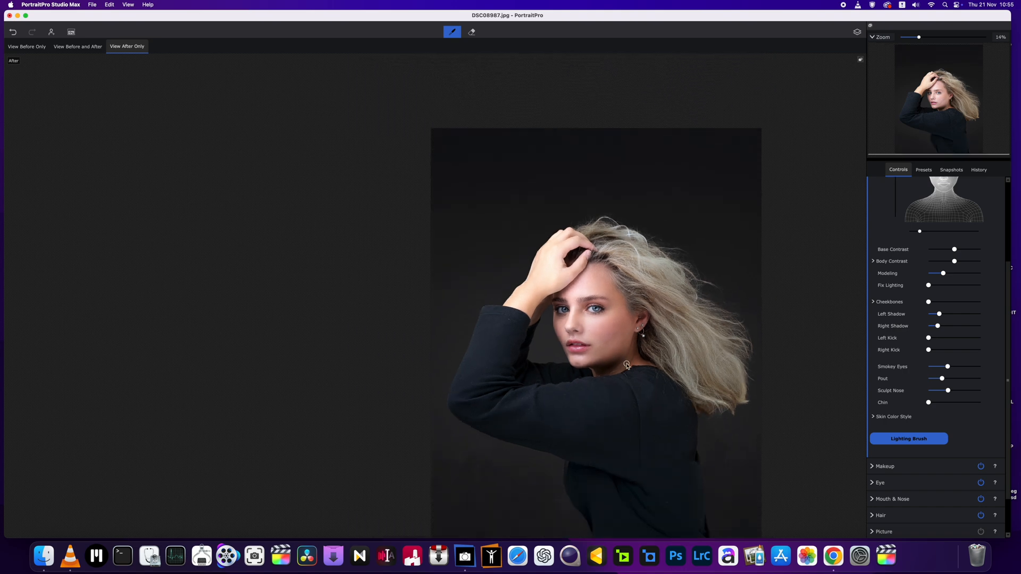
scroll(713, 317, down, 2)
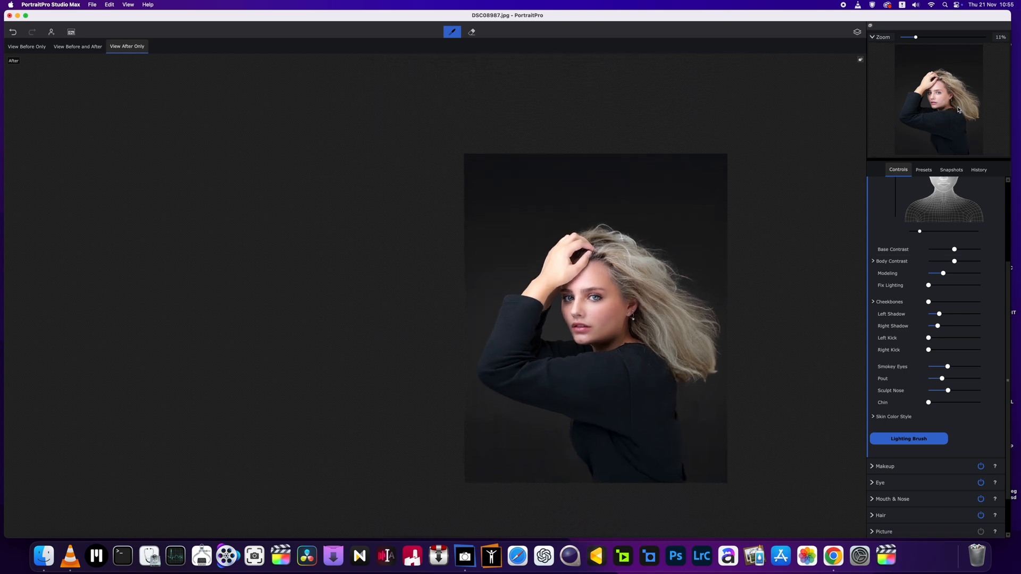
scroll(955, 115, up, 2)
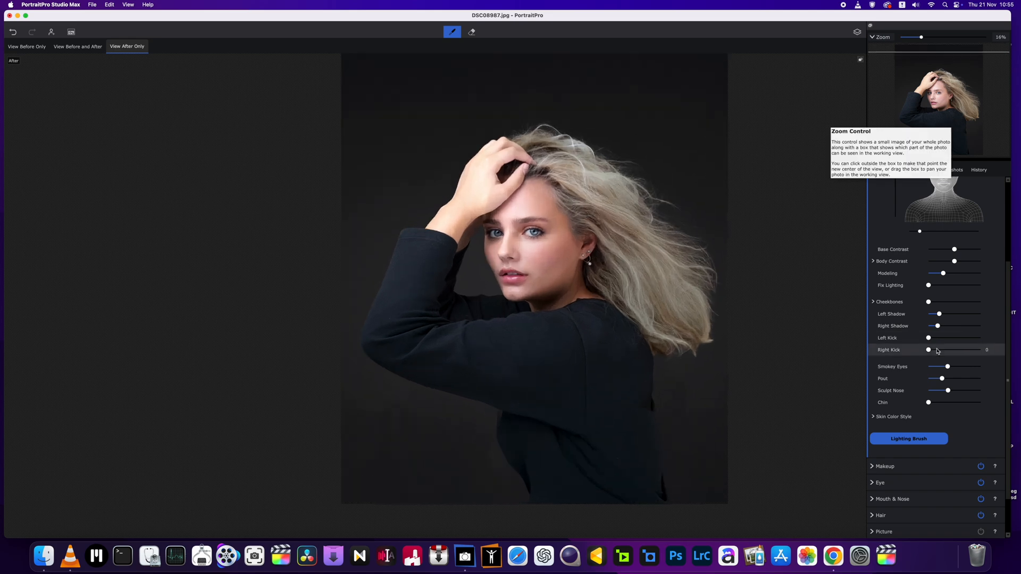
- Try to darken the background around the woman with black strokes of the standard Lighting Brush
click(924, 444)
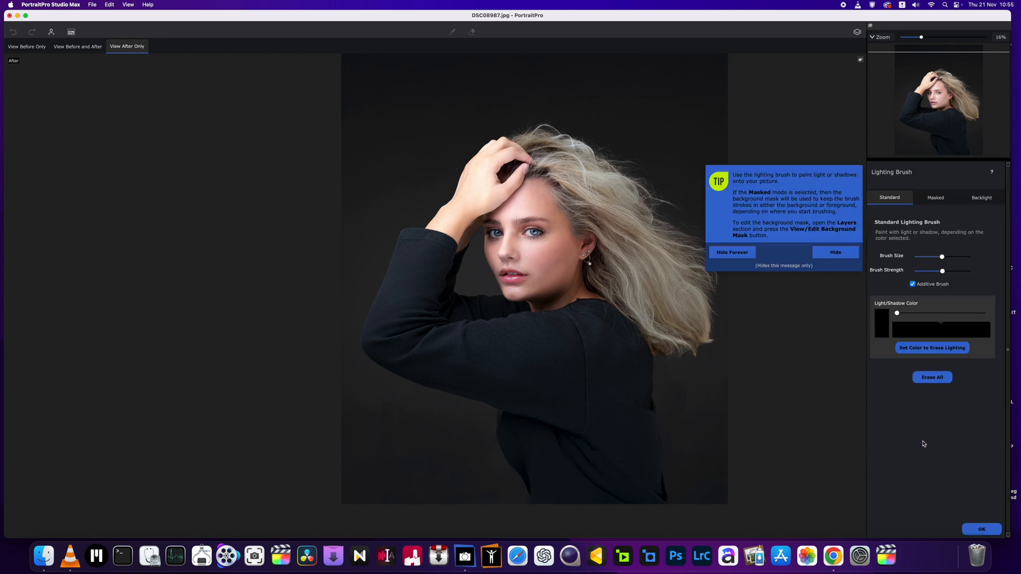
click(831, 258)
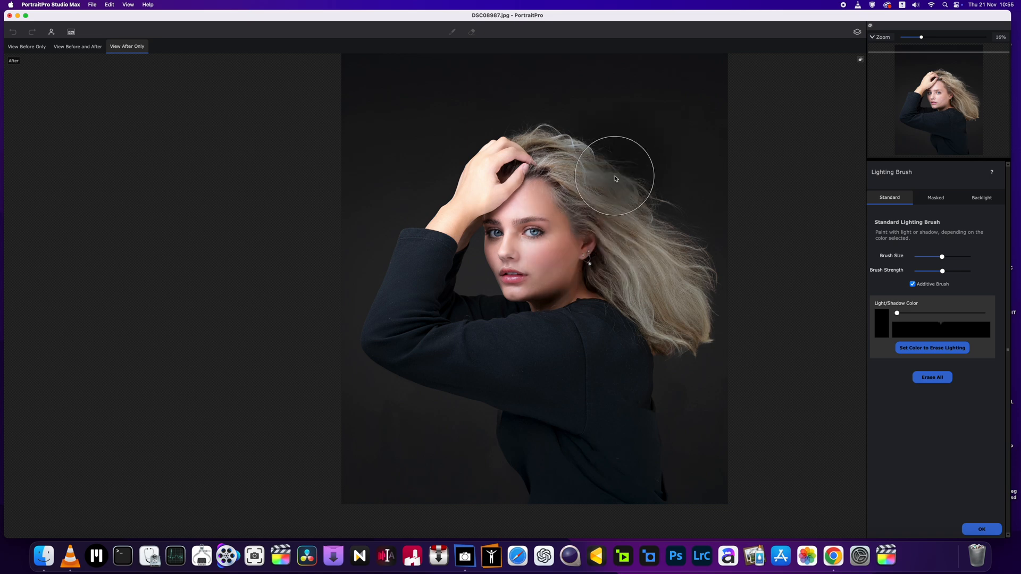
mouse_move(327, 91)
mouse_down()
mouse_move(354, 172)
mouse_move(335, 293)
mouse_move(341, 471)
mouse_move(355, 499)
mouse_move(413, 529)
mouse_up()
mouse_move(360, 428)
mouse_down()
mouse_move(377, 461)
mouse_move(482, 518)
mouse_up()
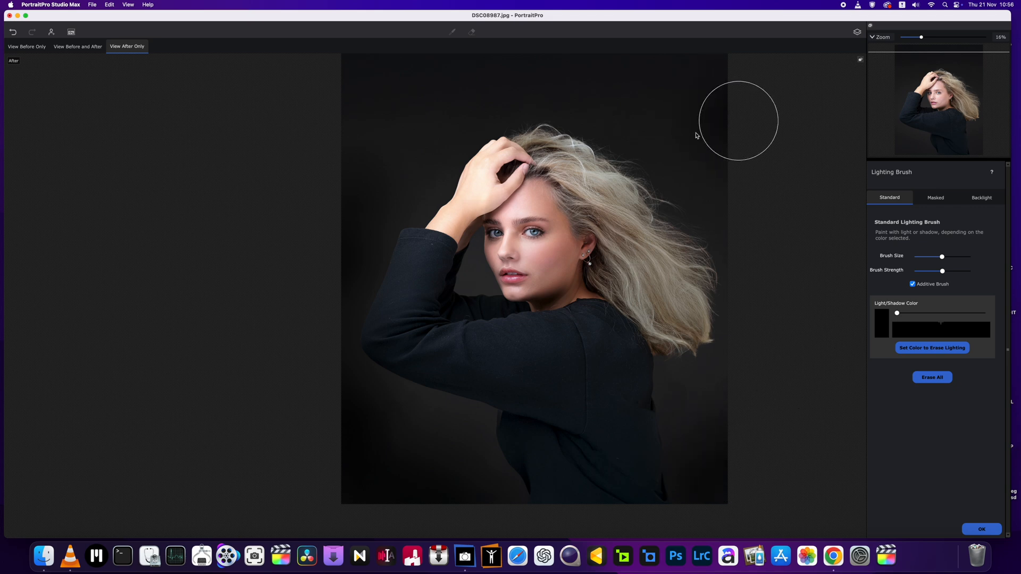
scroll(684, 136, up, 2)
scroll(684, 140, down, 1)
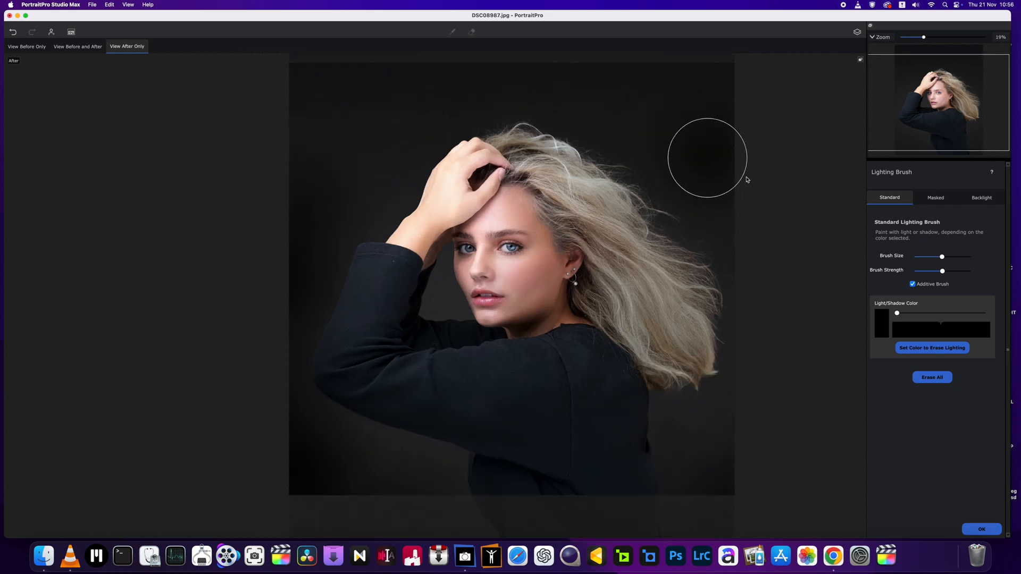
- Erase all Lighting Brush strokes and return to the main retouching controls
click(934, 378)
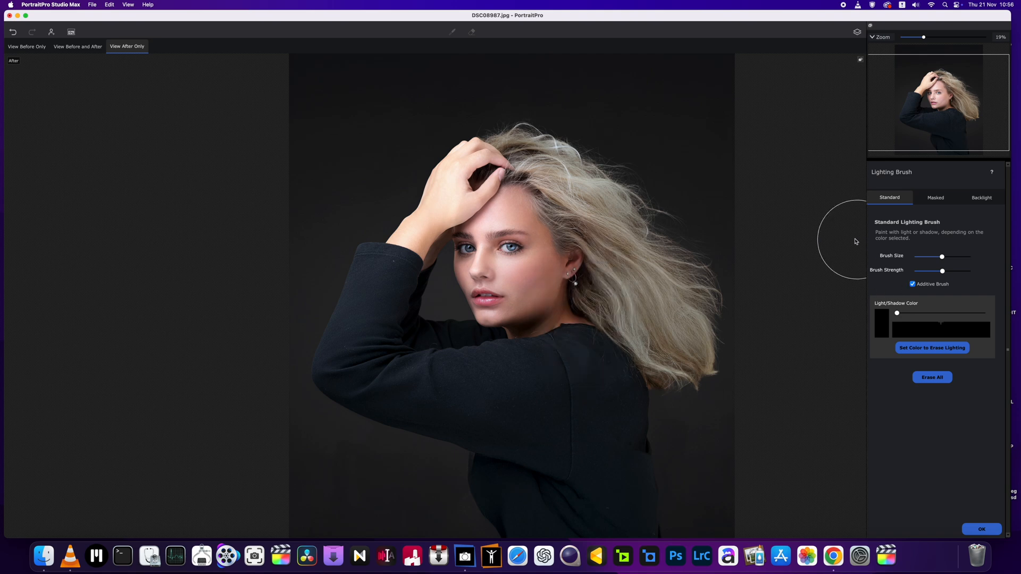
mouse_move(929, 273)
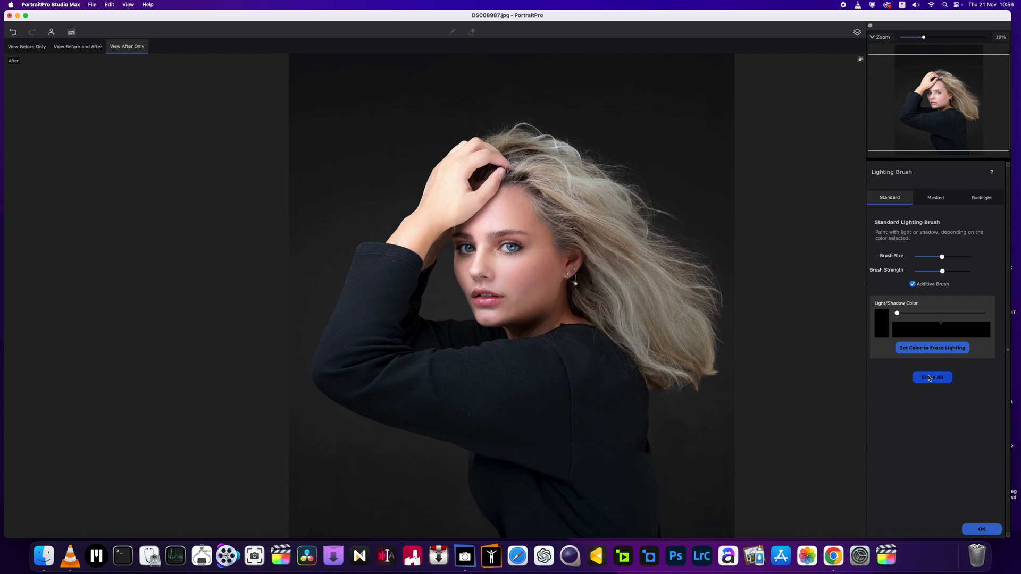
click(982, 529)
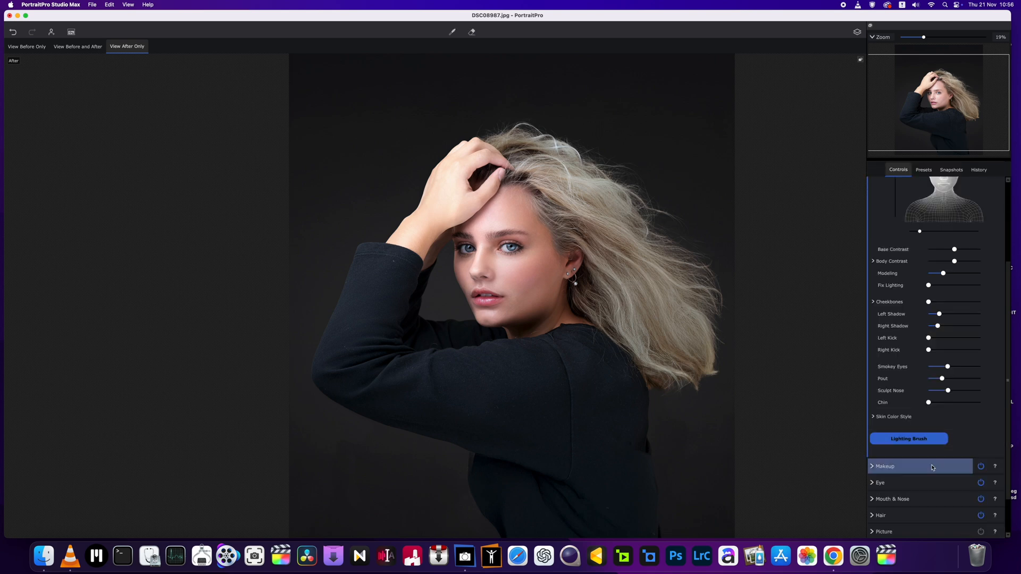
- Raise Modeling slightly and set Smokey Eyes to 20 in the lighting settings
scroll(920, 452, down, 3)
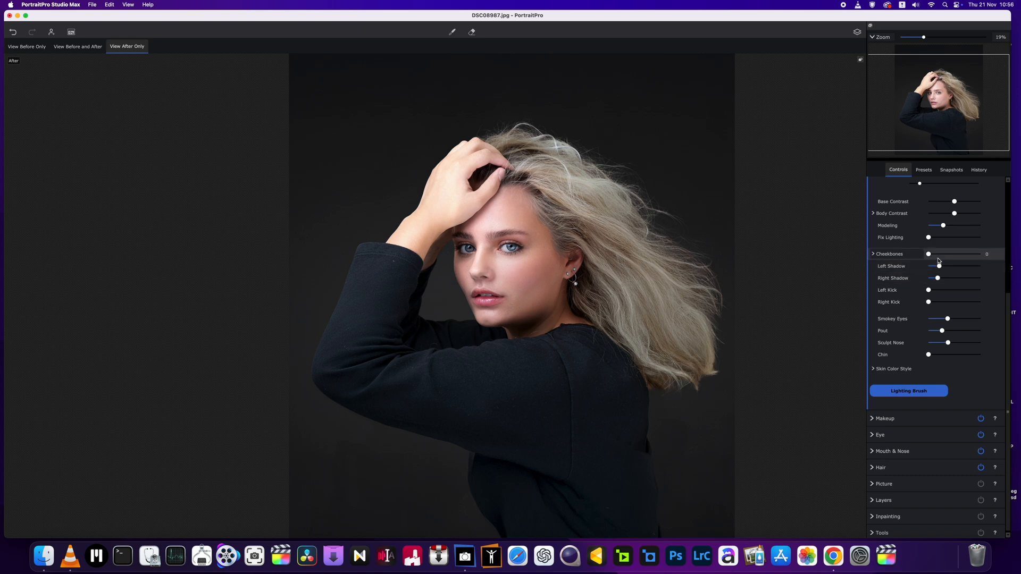
drag(945, 229, 958, 204)
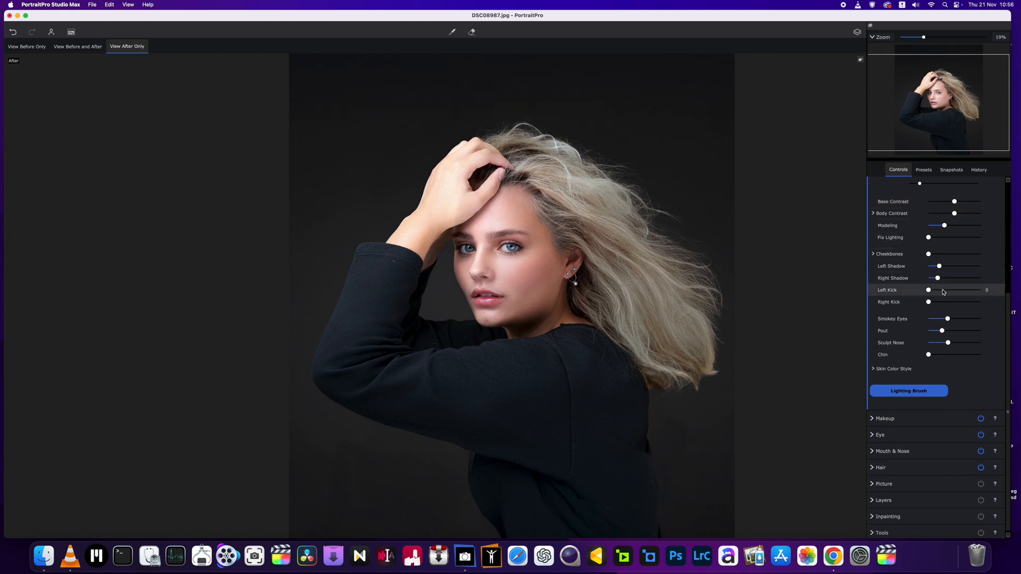
mouse_move(948, 319)
mouse_down()
mouse_move(922, 320)
mouse_move(985, 324)
mouse_move(909, 325)
mouse_move(984, 334)
mouse_move(911, 341)
mouse_move(960, 335)
mouse_move(941, 337)
mouse_up()
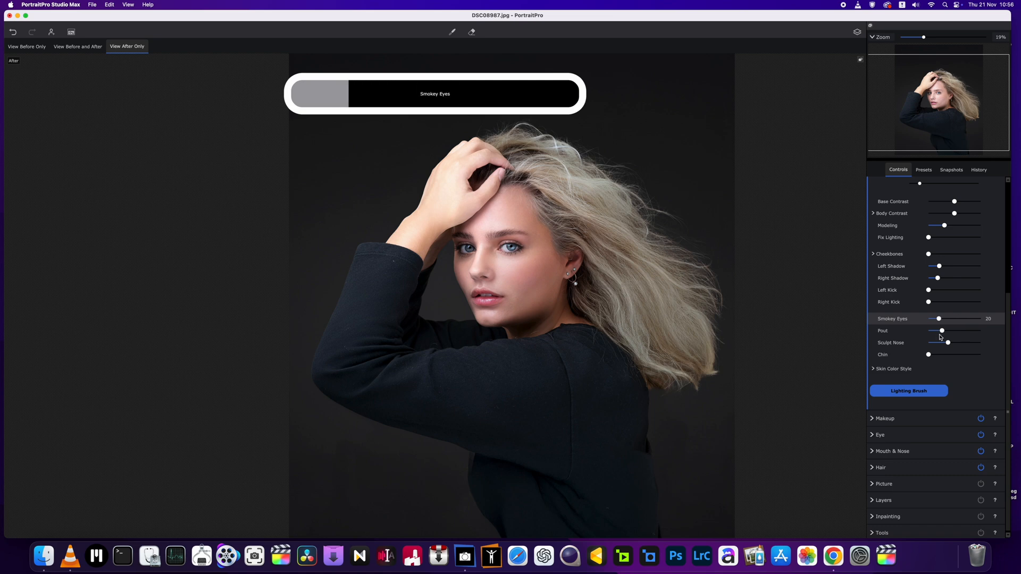
scroll(632, 340, down, 3)
scroll(664, 344, up, 3)
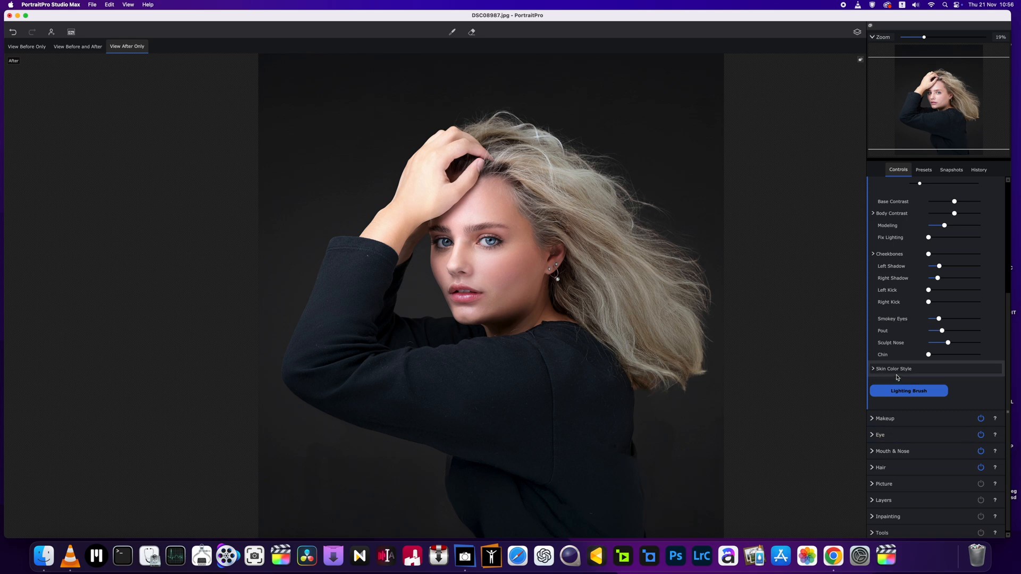
click(873, 370)
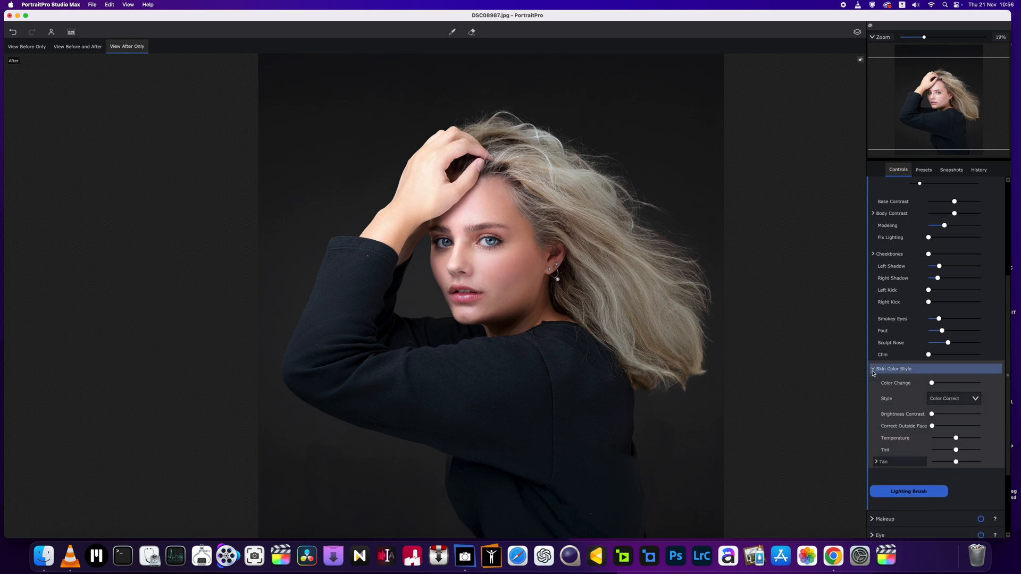
click(873, 371)
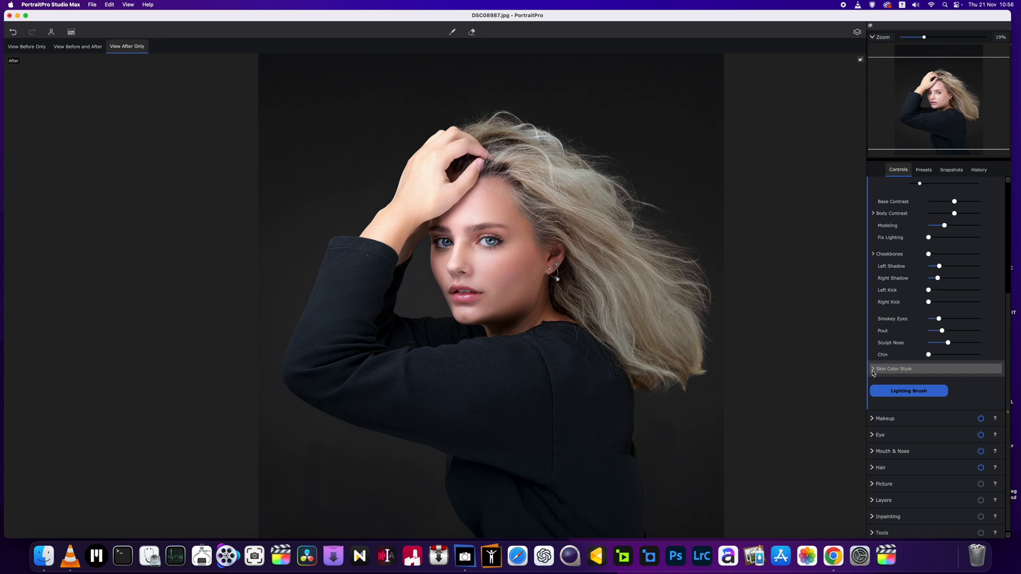
click(873, 371)
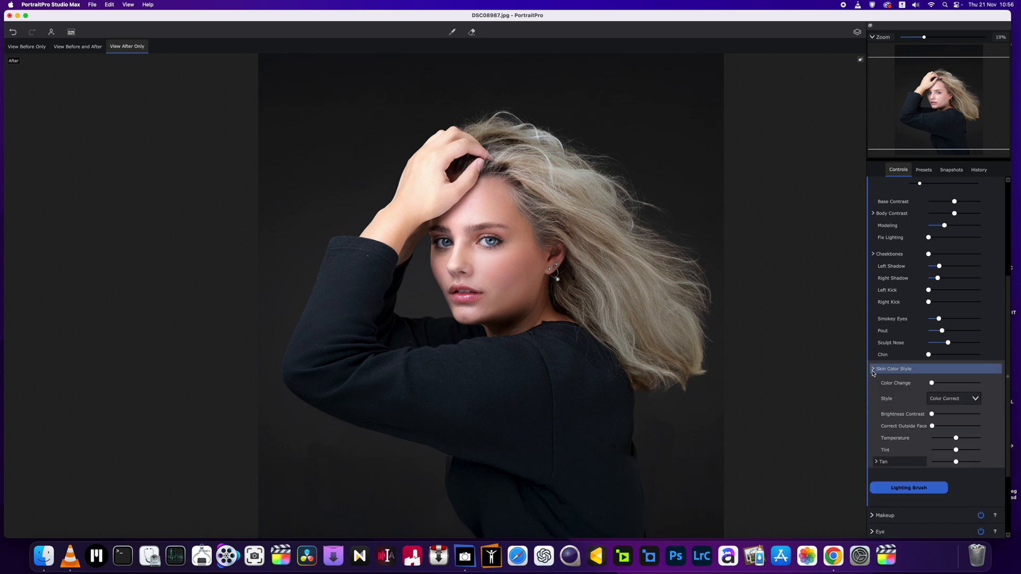
click(873, 371)
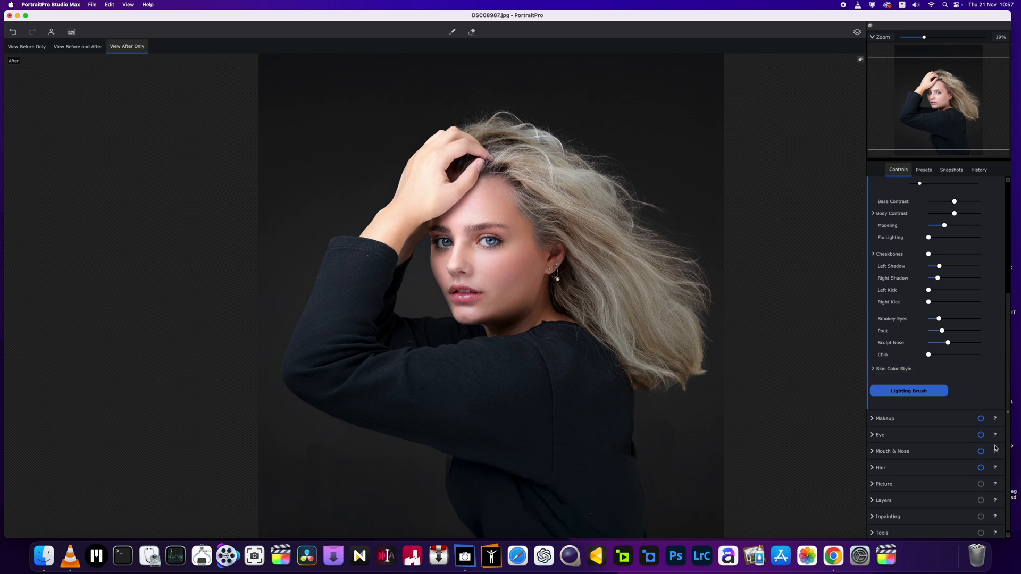
- In the Picture settings, add a black vignette of just over a quarter strength and check its effect across the portrait
click(884, 484)
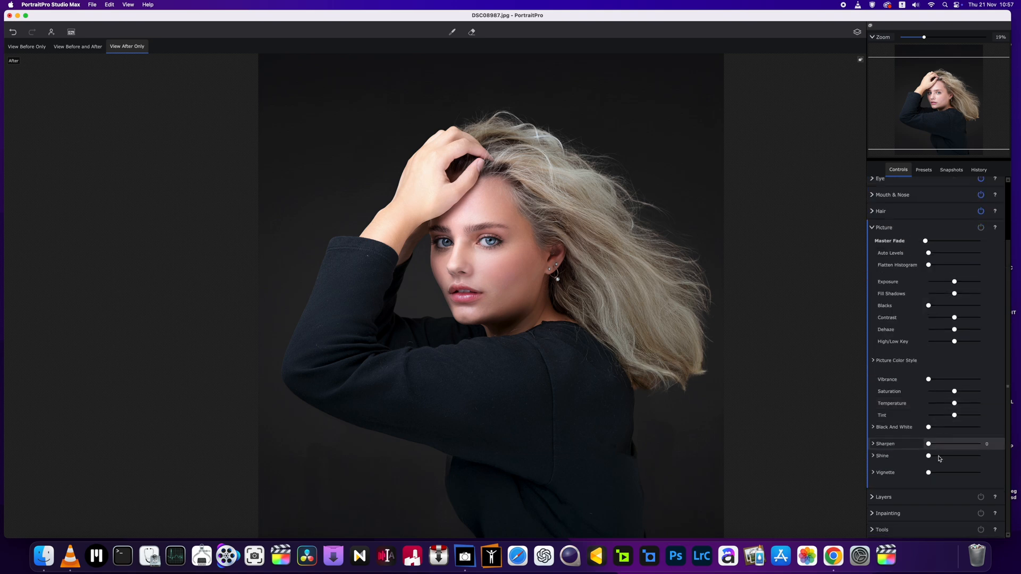
mouse_move(929, 473)
mouse_down()
mouse_move(984, 490)
mouse_move(956, 489)
mouse_move(969, 476)
mouse_move(943, 477)
mouse_up()
scroll(681, 383, down, 3)
scroll(700, 371, down, 4)
scroll(700, 371, up, 5)
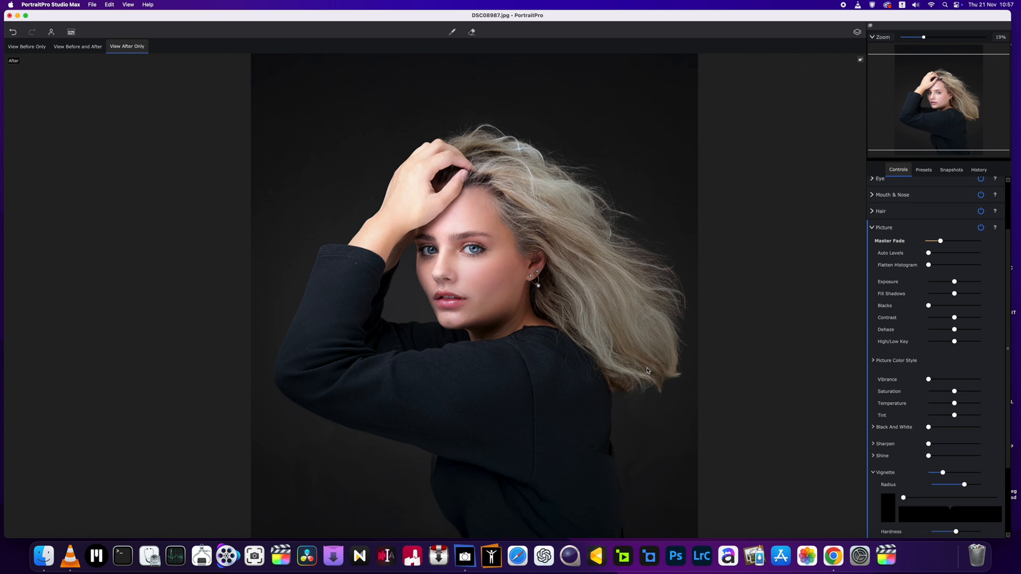
scroll(648, 371, down, 2)
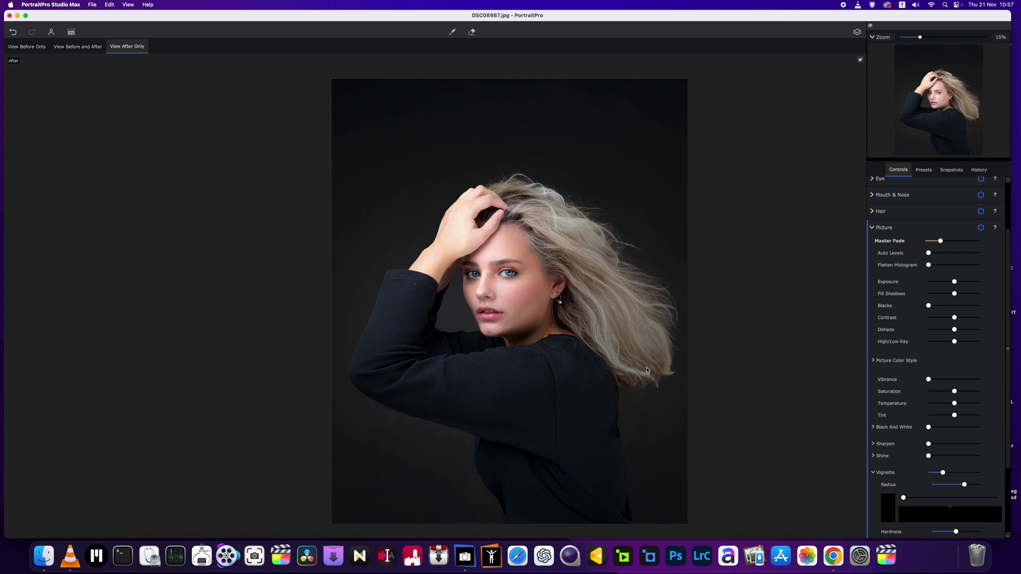
scroll(648, 371, up, 1)
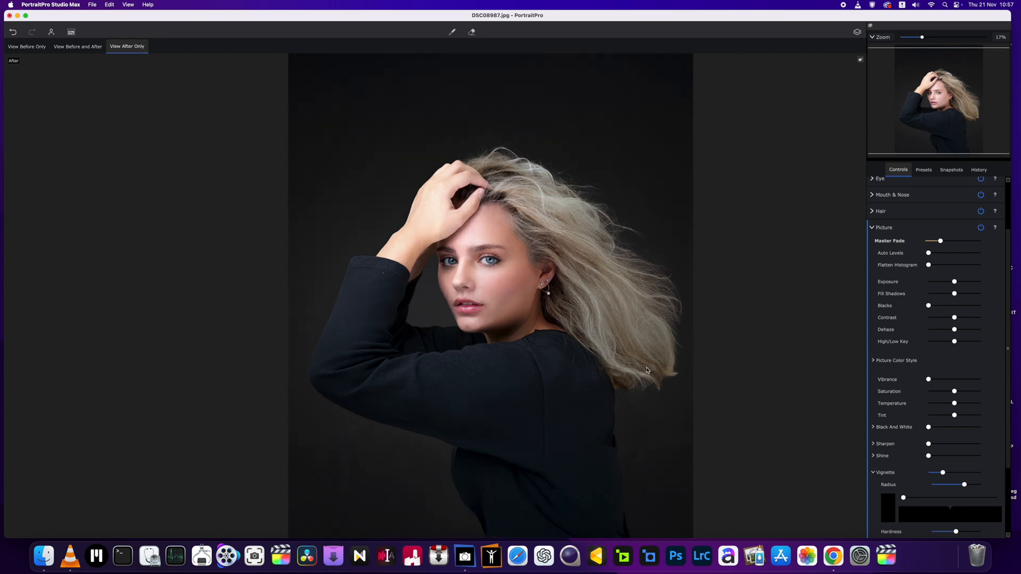